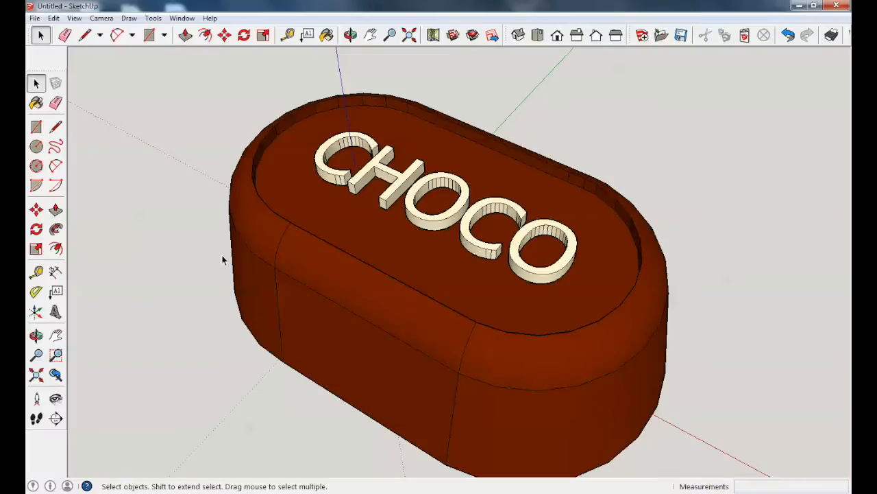
mouse_move(221, 256)
middle_mouse_down()
mouse_move(226, 219)
mouse_move(294, 180)
middle_mouse_up()
left_click_drag(294, 180, 179, 163)
middle_click_drag(179, 163, 161, 173)
scroll(161, 173, "down", 3)
scroll(352, 256, "up", 2)
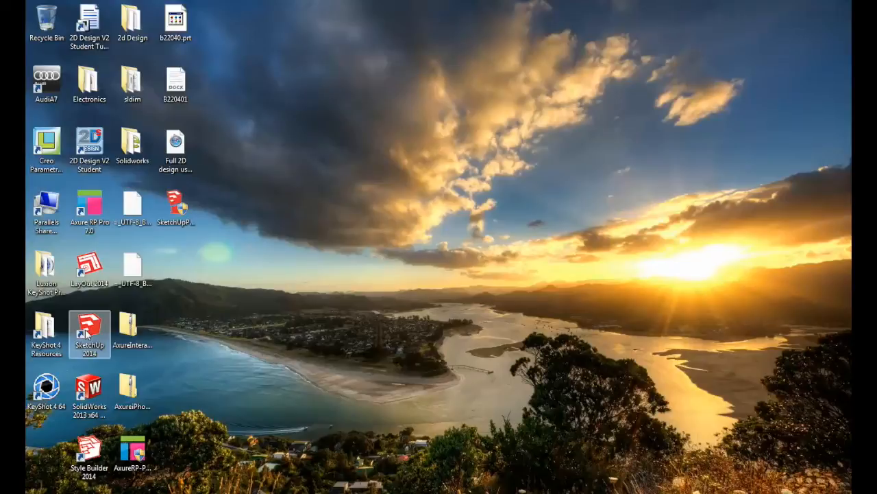
Launch SketchUp 2014 and start a new model with the Woodworking - Millimeters template.
double_click(88, 330)
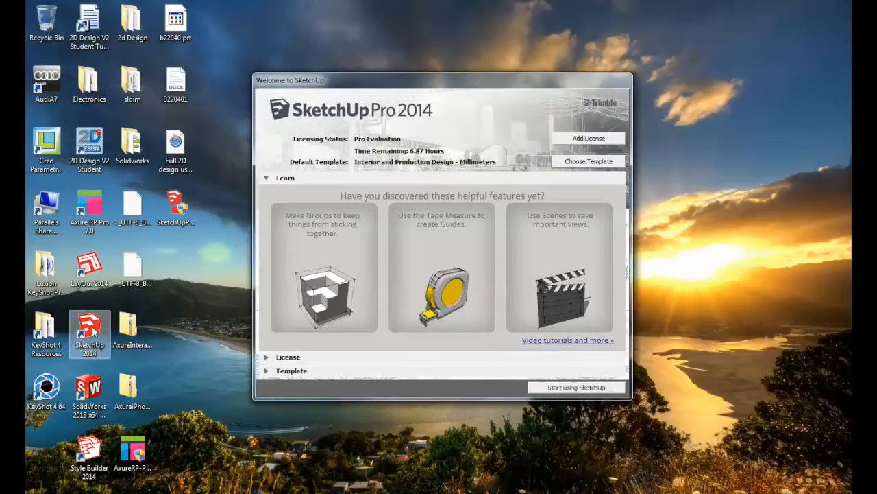
left_click(588, 165)
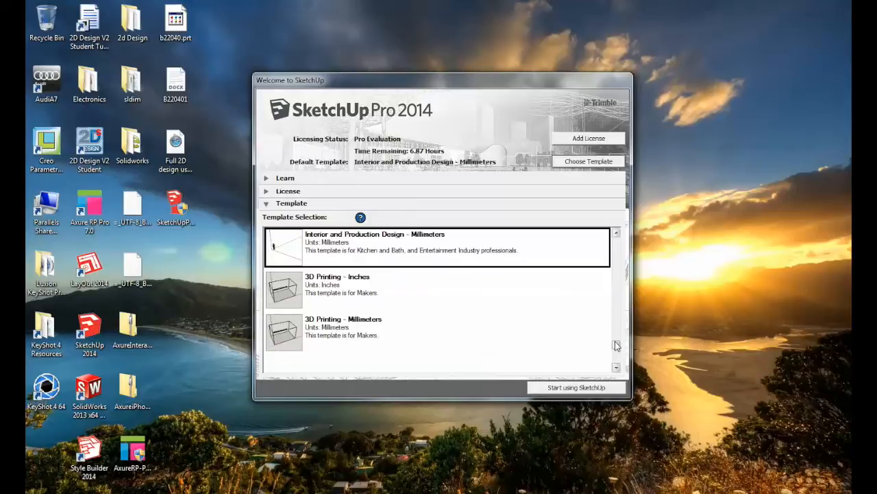
left_click_drag(617, 350, 619, 325)
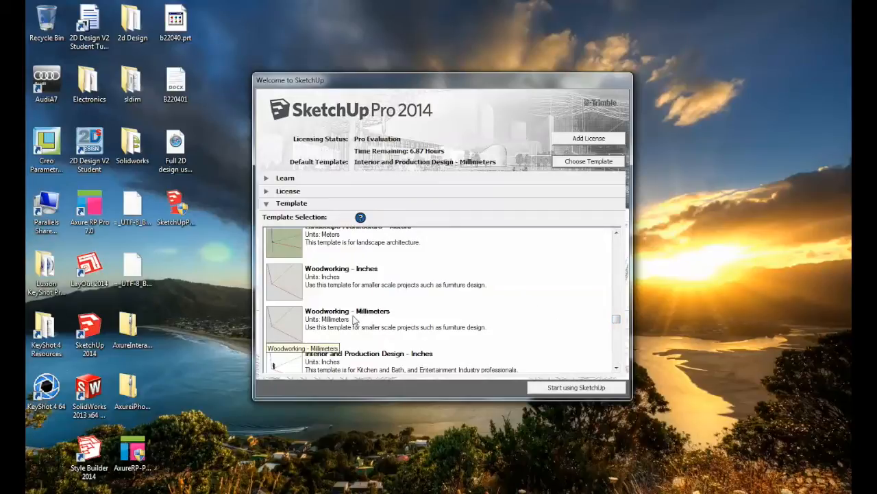
left_click(355, 320)
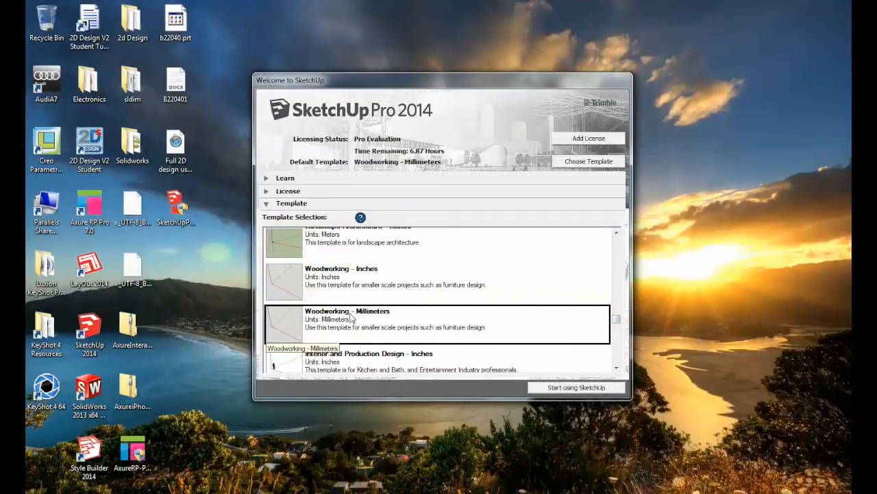
left_click(572, 388)
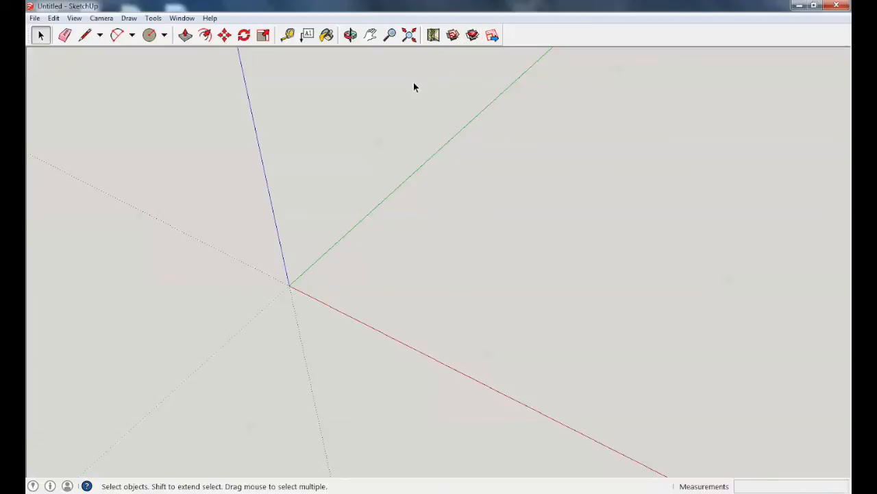
Enable the Large Tool Set, Standard and Views toolbars for the workspace.
left_click(74, 19)
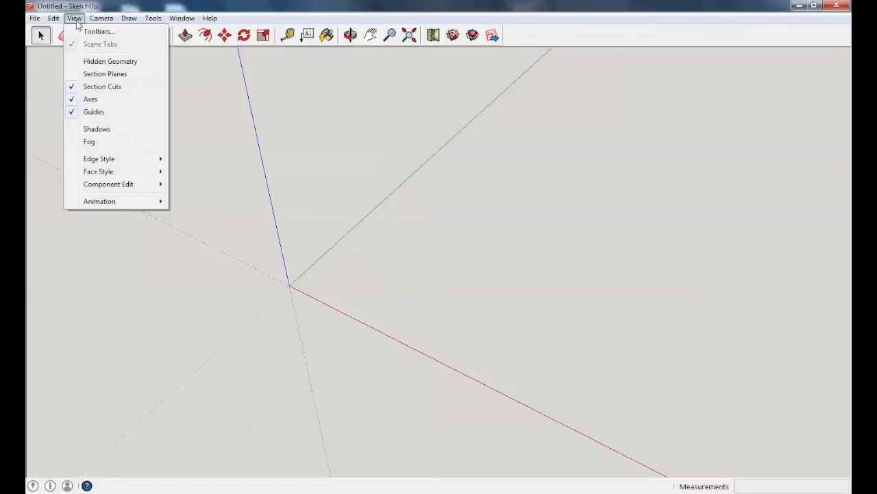
left_click(129, 33)
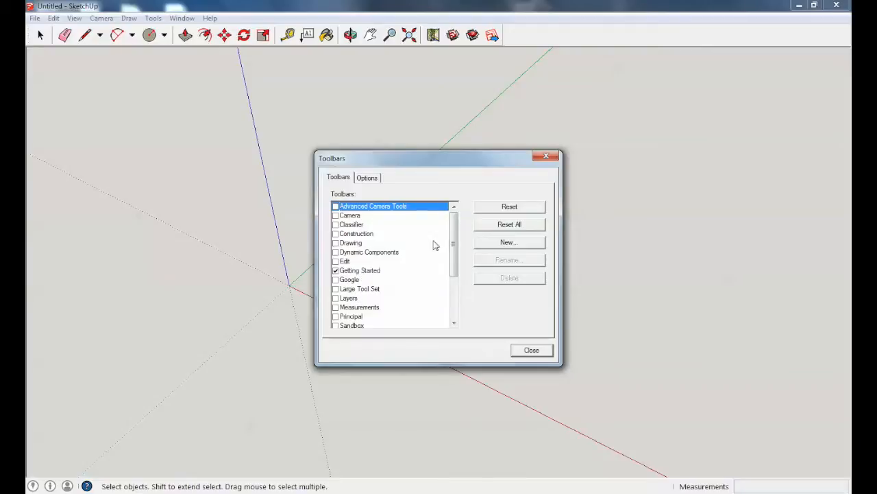
left_click_drag(454, 220, 453, 260)
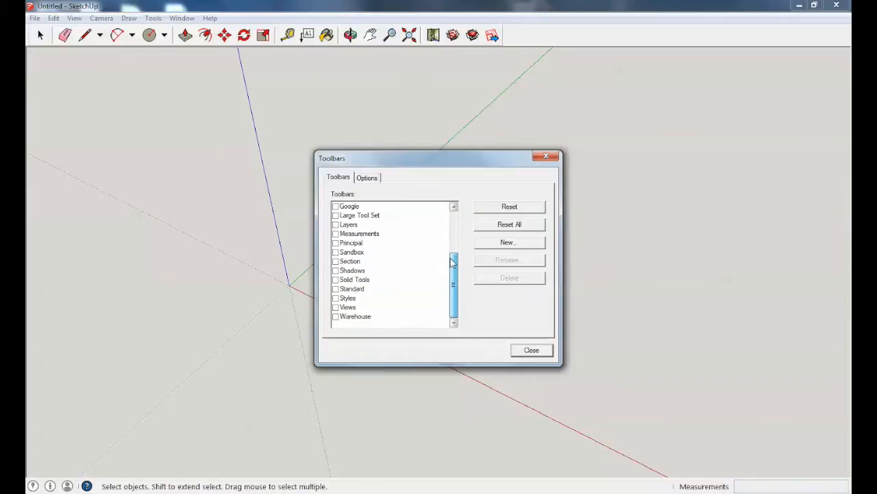
left_click(336, 216)
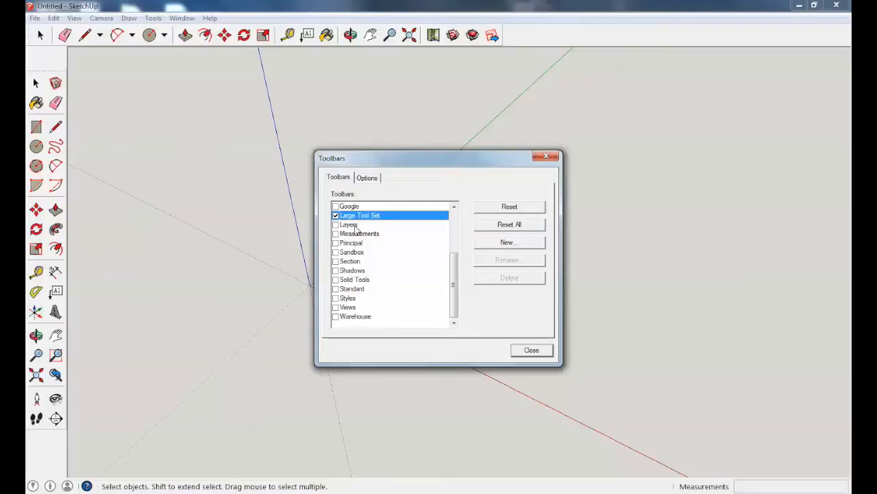
left_click(336, 290)
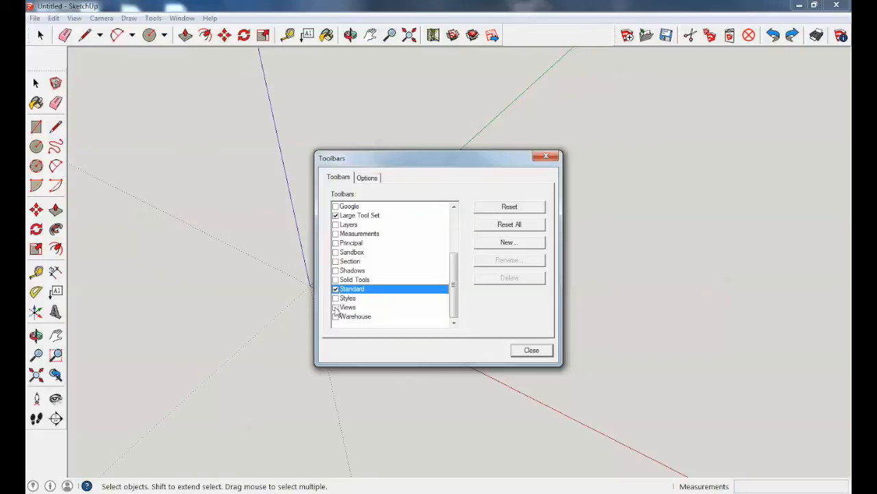
left_click(336, 308)
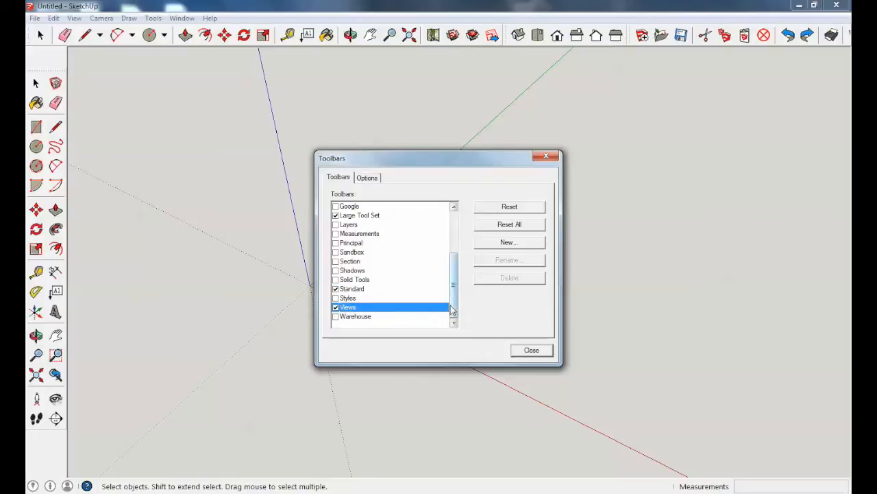
left_click(532, 351)
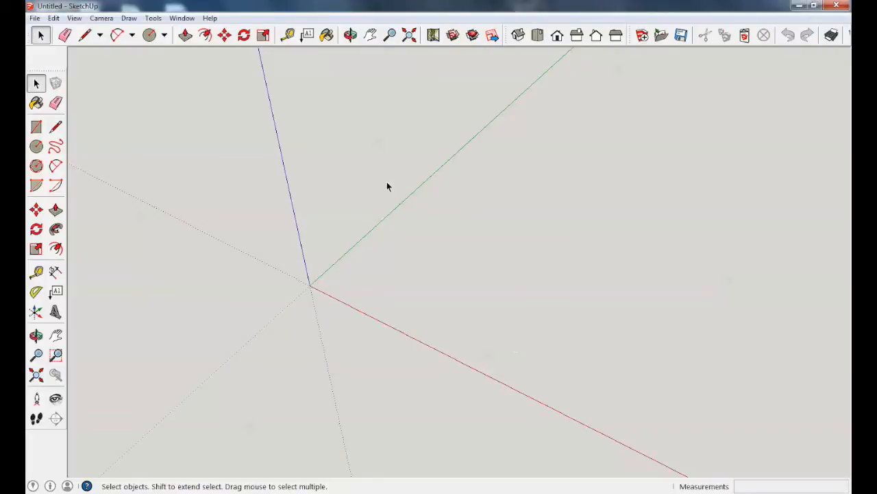
Draw a circle with a 15 mm radius centred on the origin in the ground plane.
left_click(165, 38)
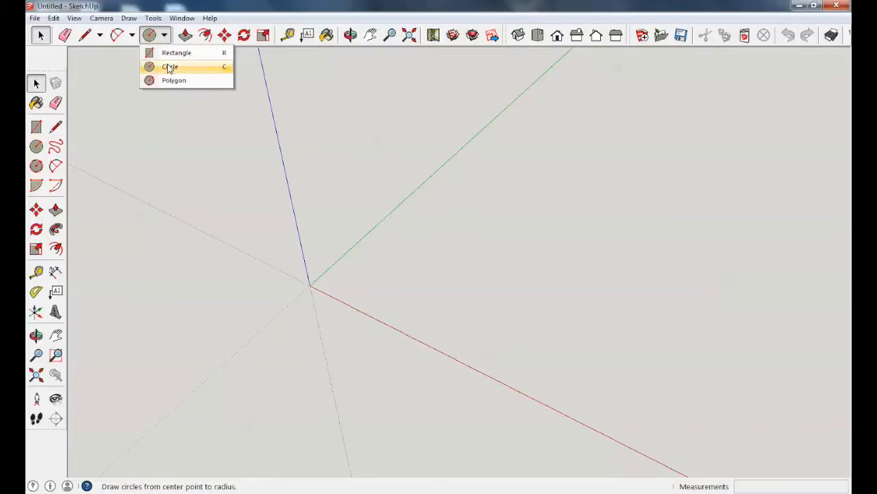
left_click(169, 67)
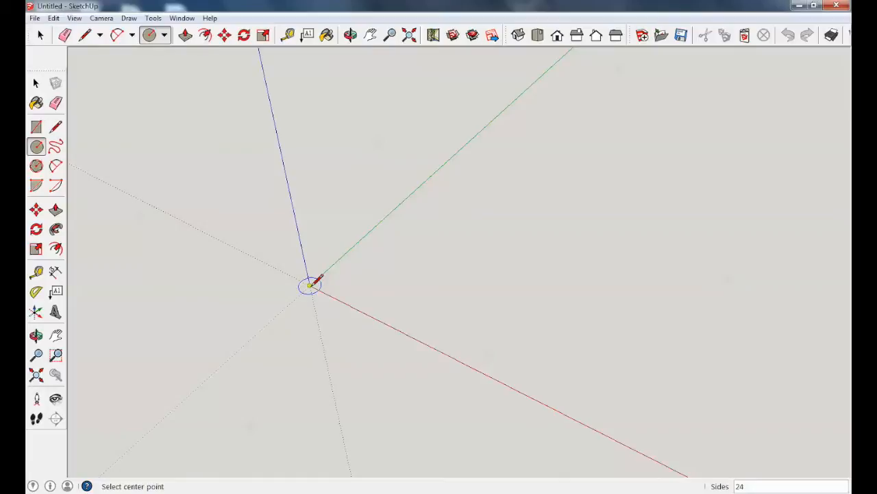
left_click(310, 285)
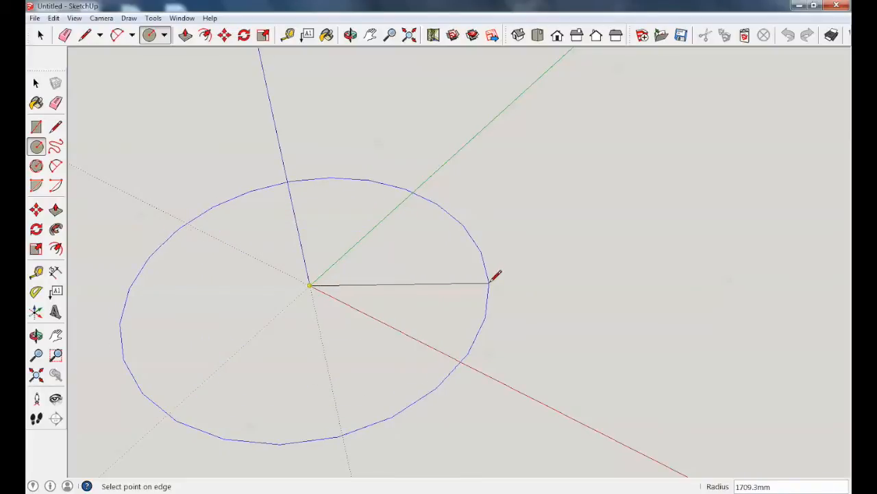
type("15")
key("Return")
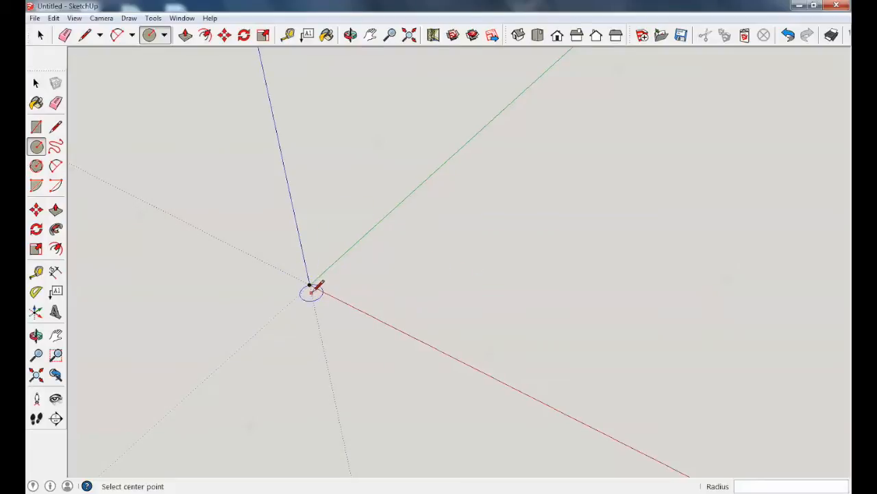
scroll(309, 282, "up", 6)
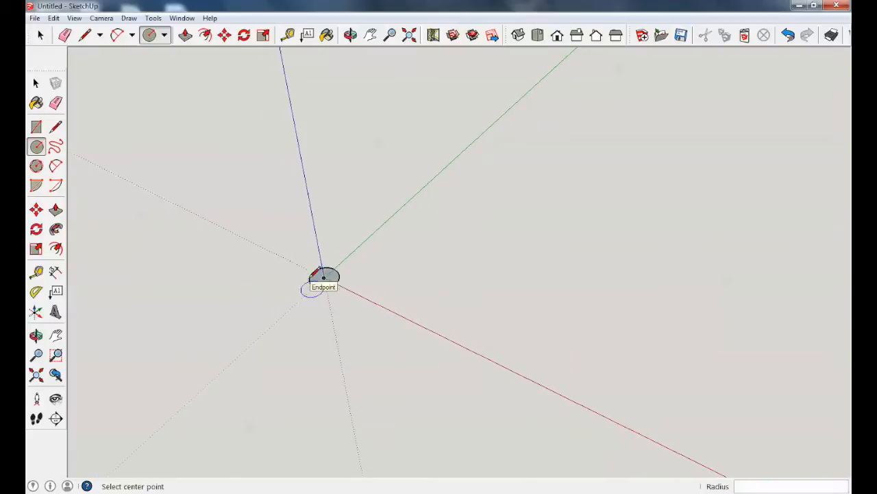
scroll(295, 294, "up", 6)
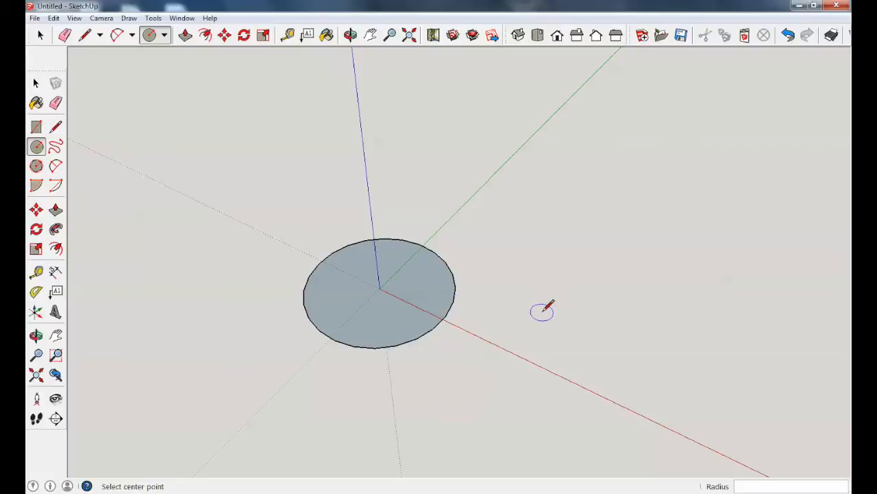
Place a guide point on the red axis 30 mm from the origin with the Tape Measure.
left_click(292, 41)
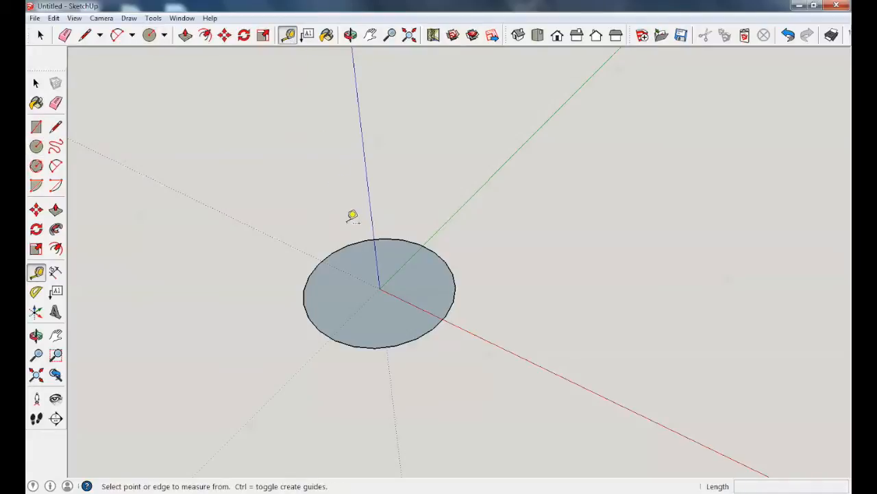
left_click(380, 287)
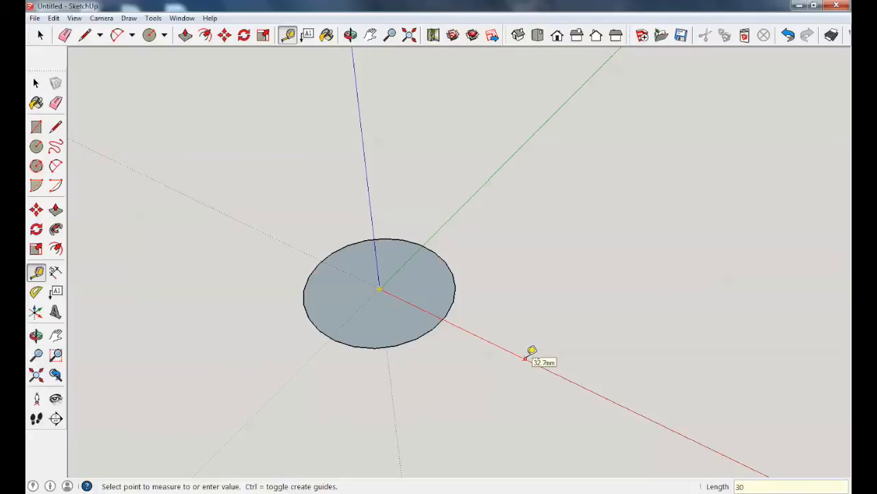
key("Return")
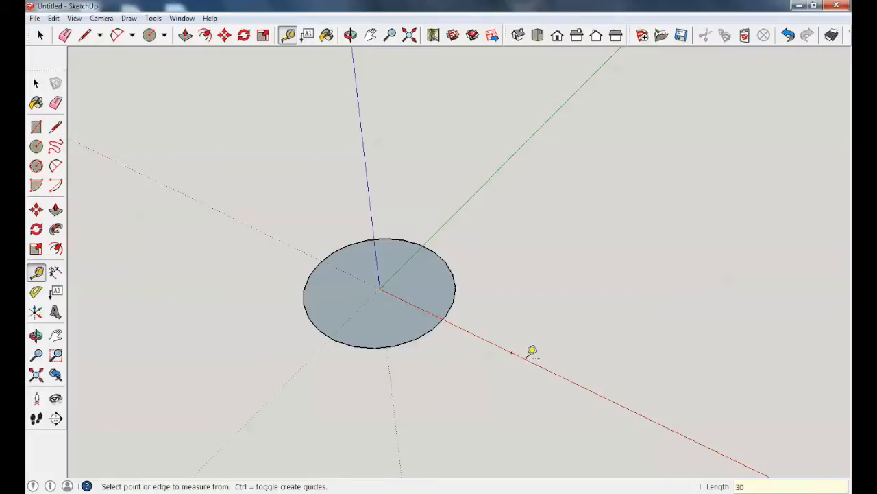
scroll(532, 362, "up", 4)
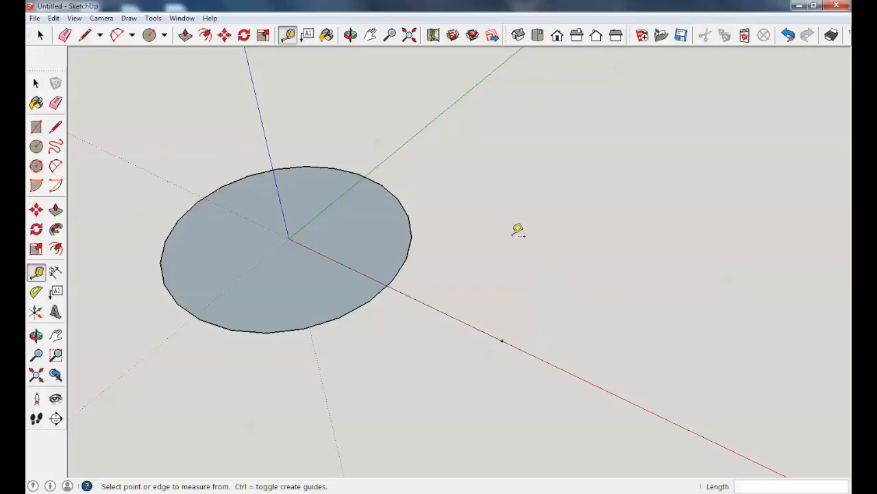
Draw a second circle with a 15 mm radius centred on the guide point on the red axis.
left_click(152, 41)
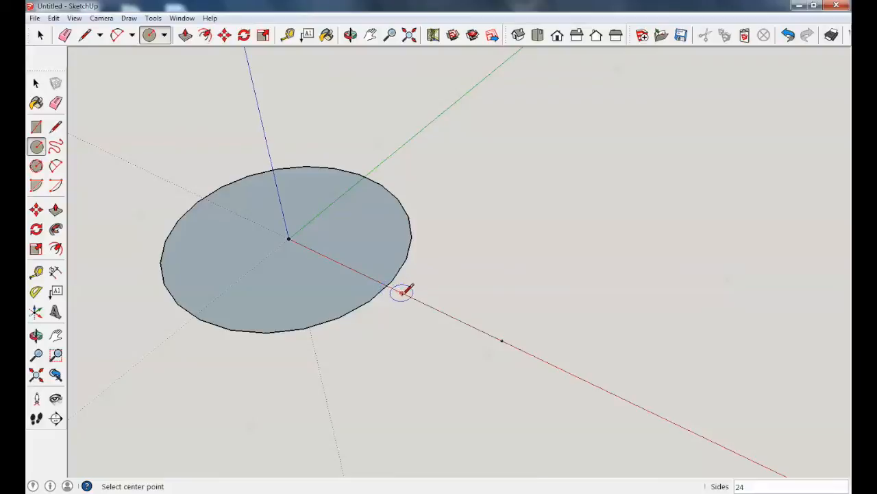
left_click(501, 339)
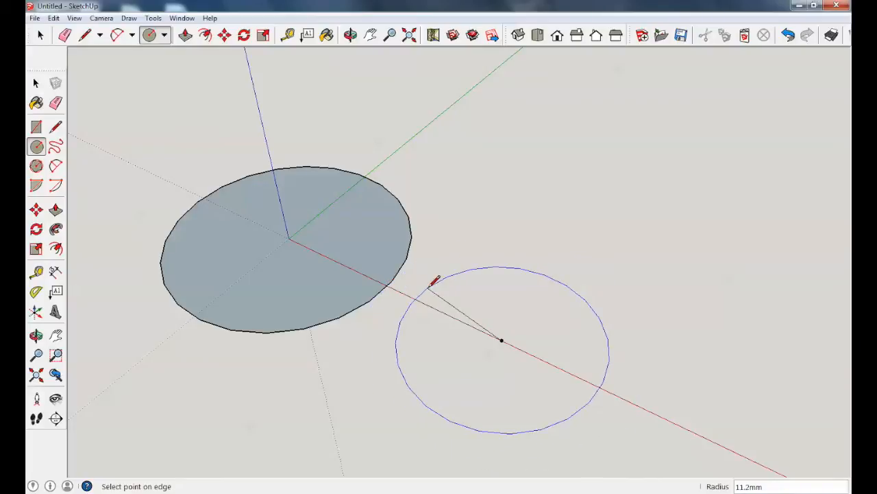
key("Return")
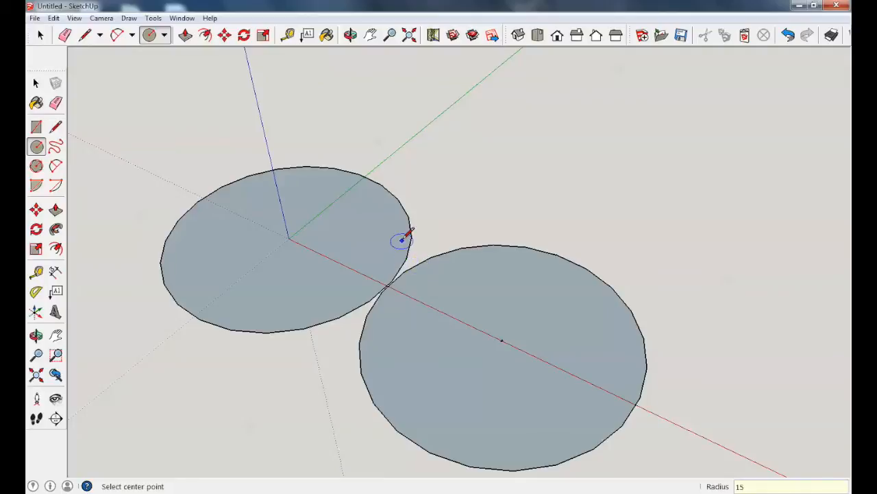
Draw a 30 mm line parallel to the red axis joining the two circles' outer edges on the negative green side.
scroll(412, 235, "down", 3)
middle_click_drag(413, 237, 301, 213)
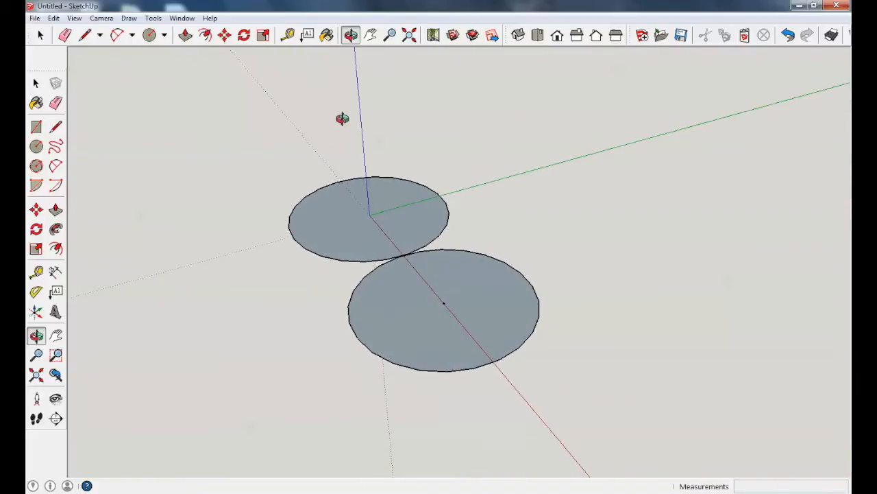
left_click(350, 35)
scroll(454, 216, "up", 5)
left_click_drag(436, 215, 501, 229)
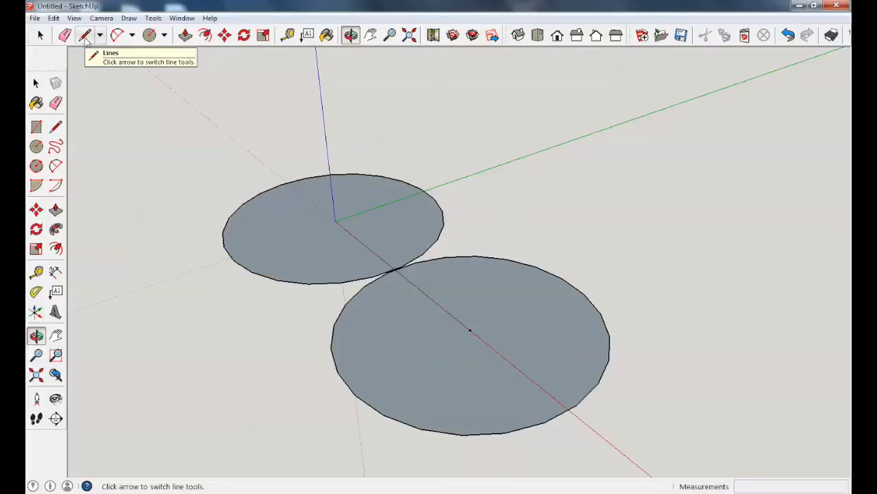
left_click(85, 39)
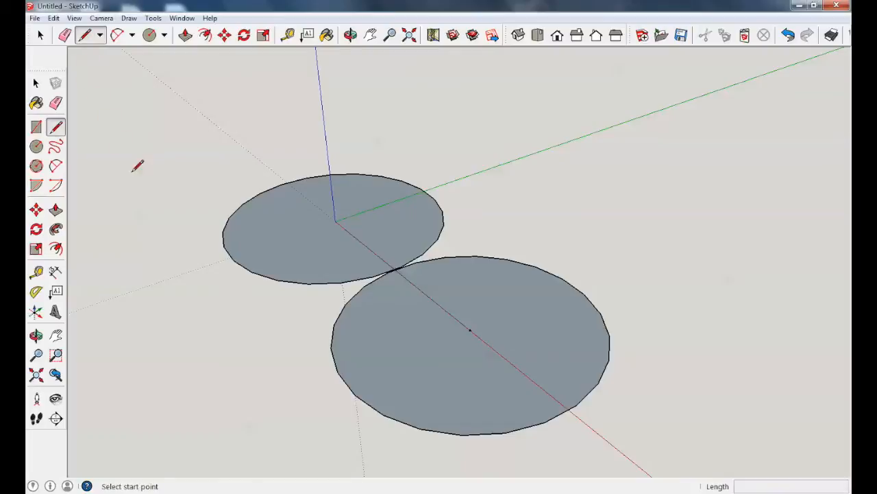
left_click(234, 260)
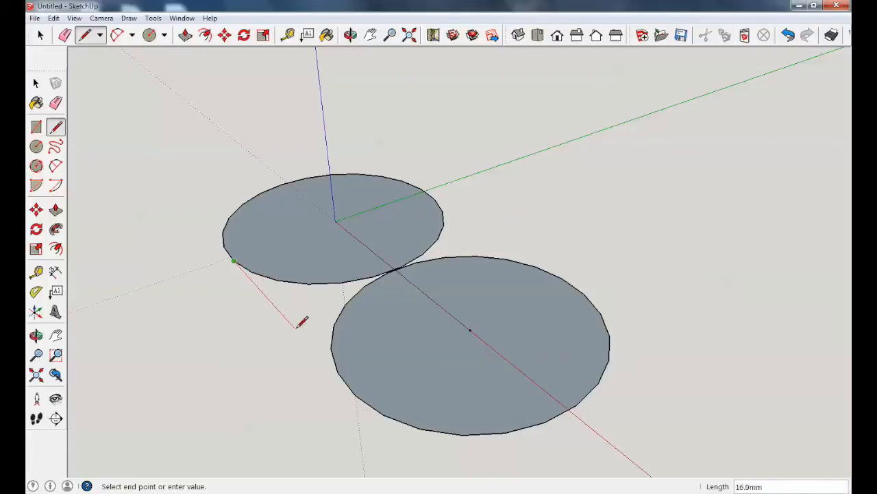
left_click(356, 392)
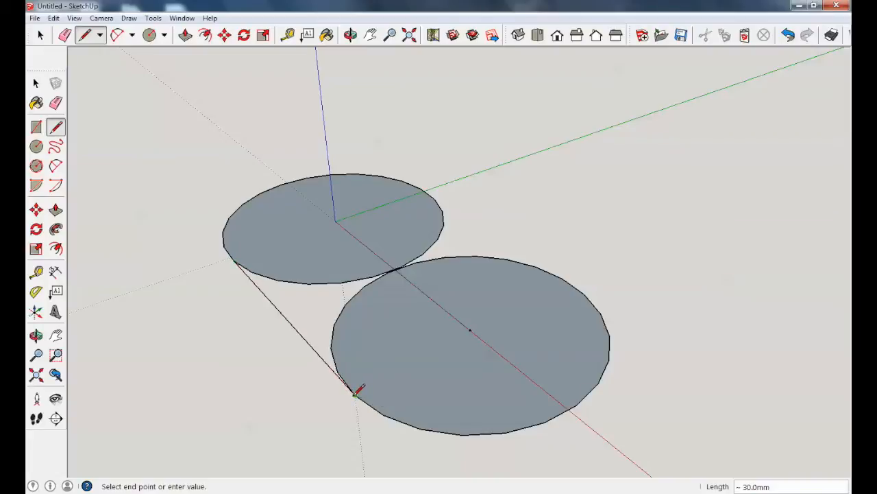
Draw a line across the second circle parallel to the green axis, then join both circles' outer edges on the positive green side.
mouse_move(237, 297)
middle_mouse_down()
mouse_move(208, 318)
mouse_move(78, 345)
mouse_move(226, 366)
mouse_move(223, 319)
middle_mouse_up()
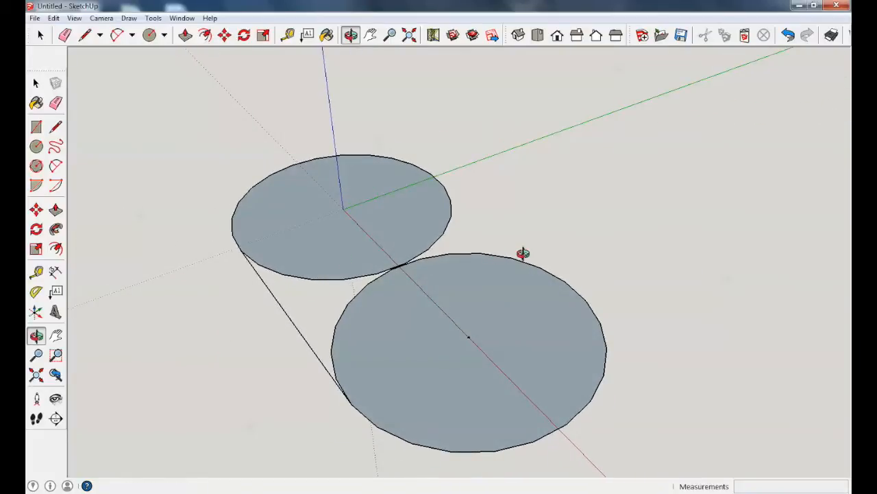
left_click(85, 35)
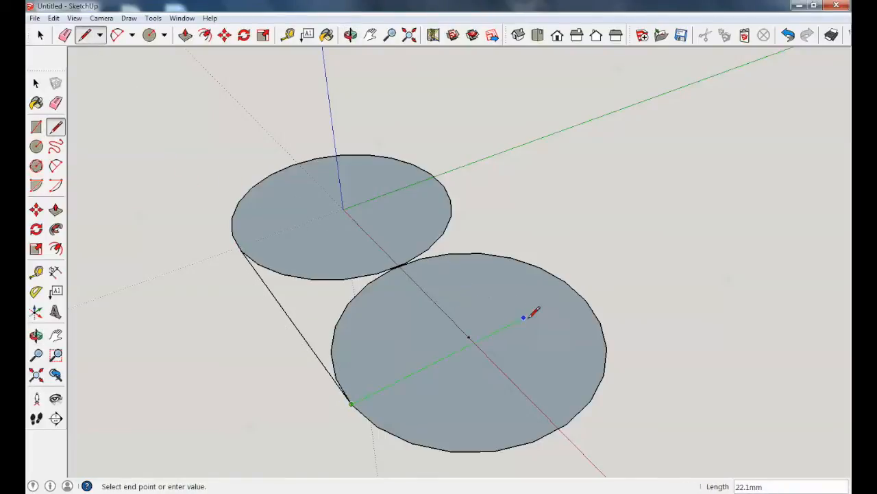
left_click(577, 291)
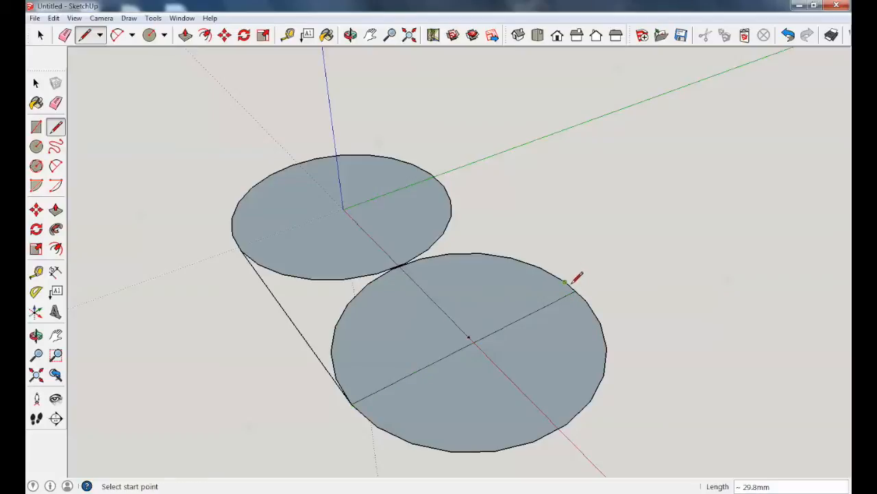
left_click(575, 291)
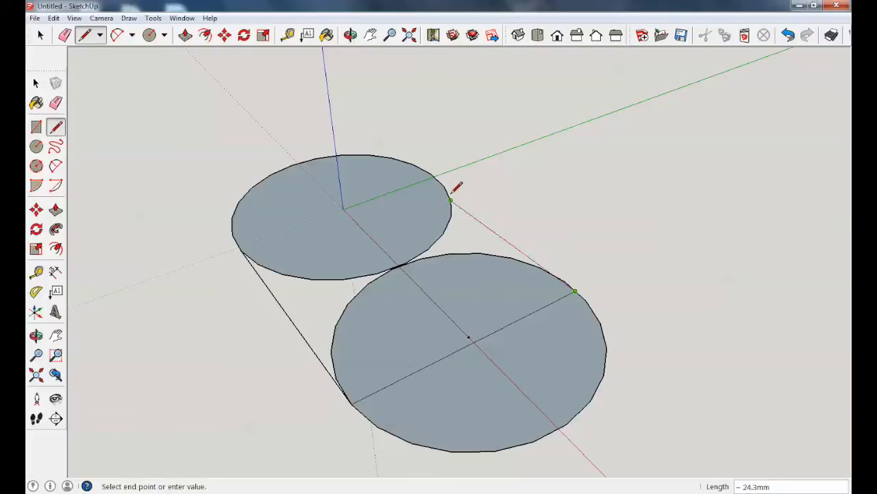
left_click(443, 176)
mouse_move(452, 180)
middle_mouse_down()
mouse_move(502, 243)
mouse_move(350, 224)
mouse_move(283, 239)
mouse_move(168, 243)
mouse_move(521, 243)
mouse_move(472, 233)
middle_mouse_up()
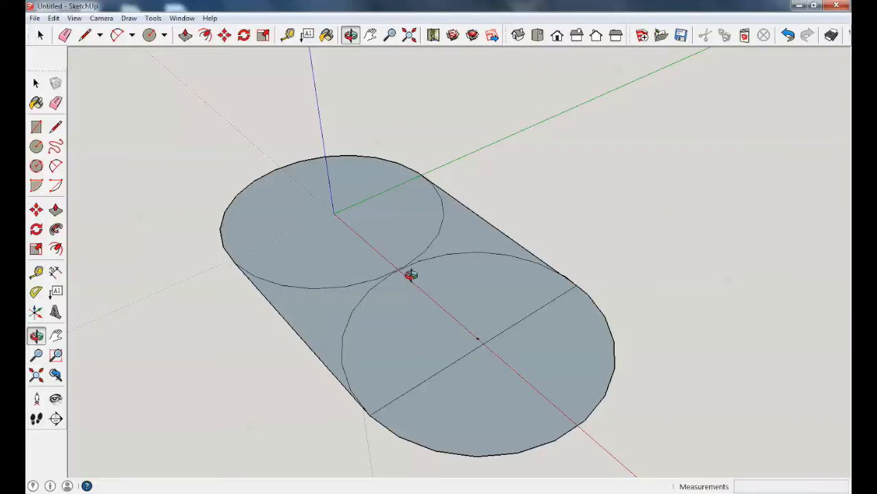
Erase the inner circle arcs and the line across the second circle, leaving one slot-shaped face.
key("l")
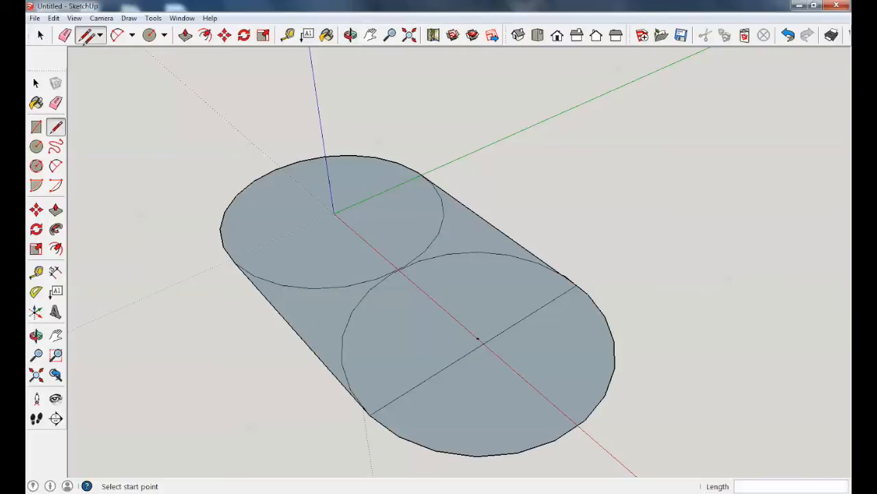
left_click(65, 36)
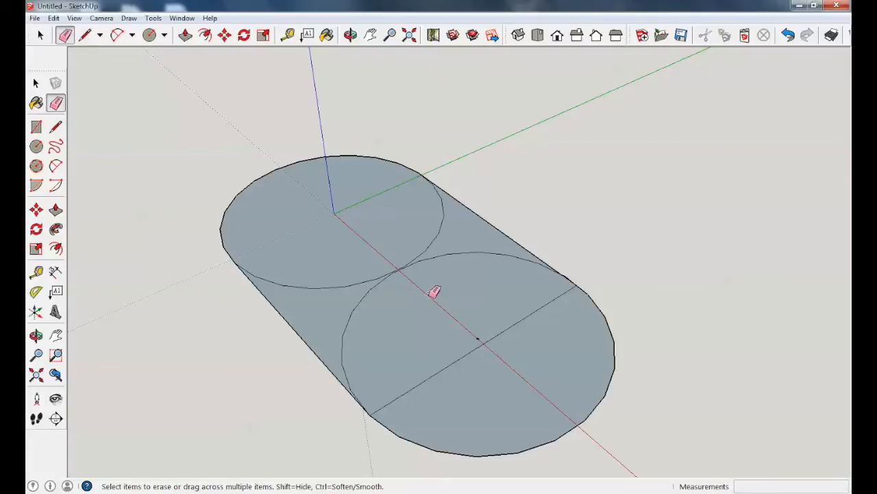
left_click_drag(411, 263, 410, 265)
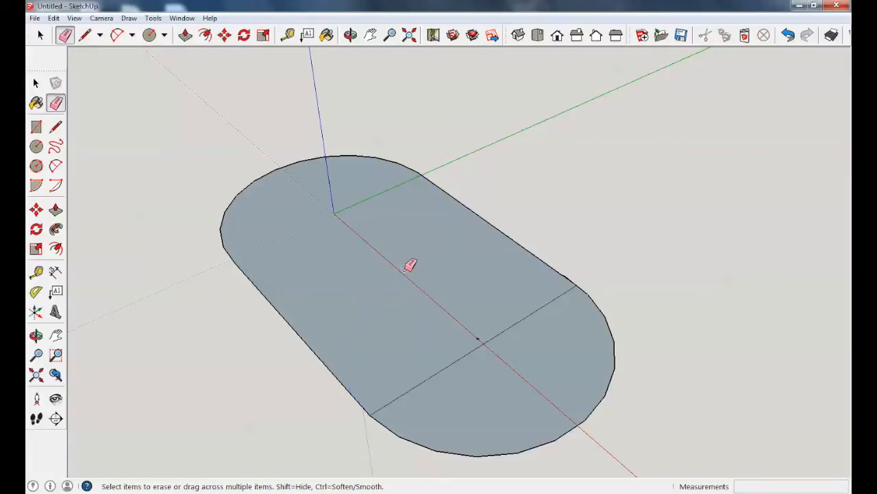
mouse_move(525, 277)
middle_mouse_down()
mouse_move(357, 276)
mouse_move(327, 320)
middle_mouse_up()
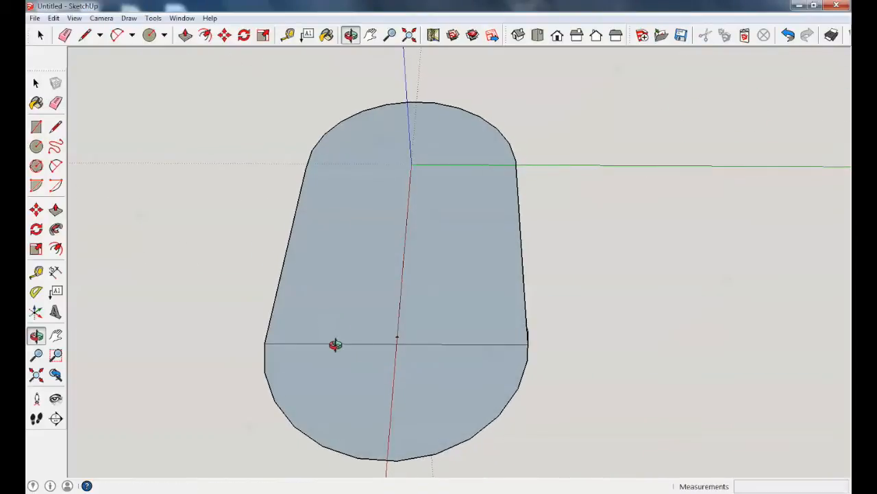
left_click(330, 342)
mouse_move(327, 341)
middle_mouse_down()
mouse_move(358, 302)
mouse_move(429, 276)
mouse_move(660, 261)
mouse_move(588, 241)
middle_mouse_up()
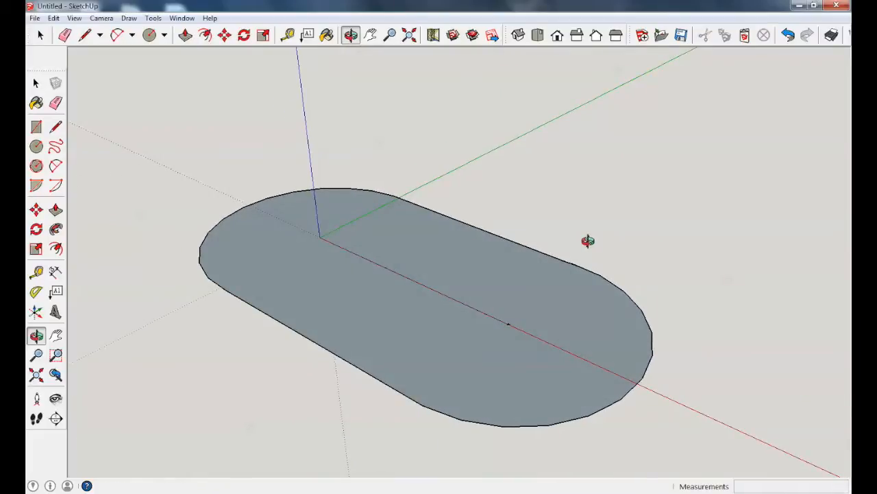
key("e")
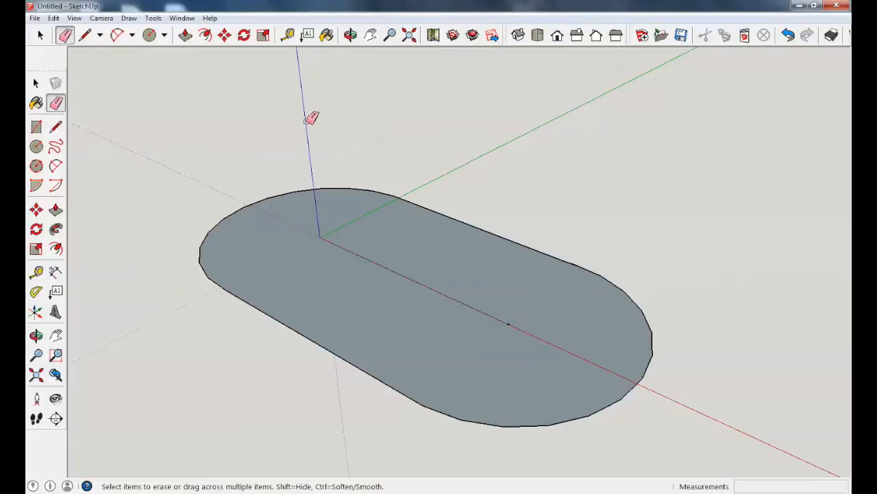
Extrude the slot-shaped face upward by 25 mm with Push/Pull.
left_click(186, 36)
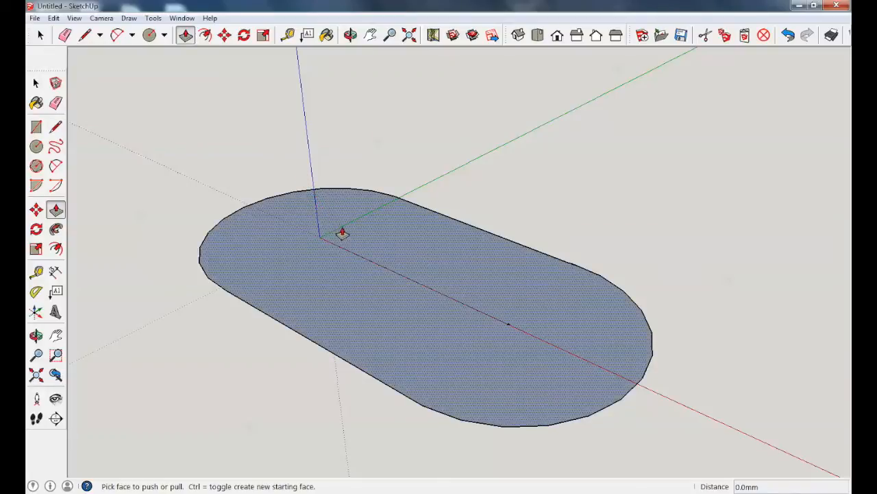
left_click(442, 270)
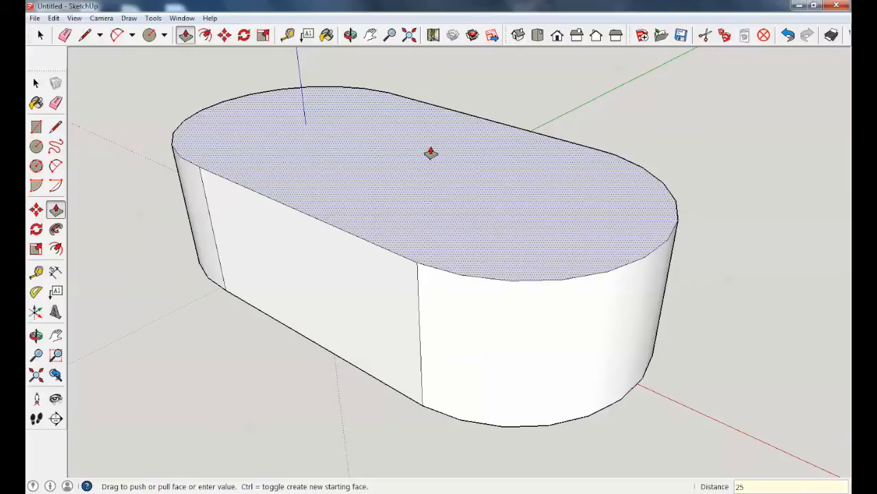
key("Return")
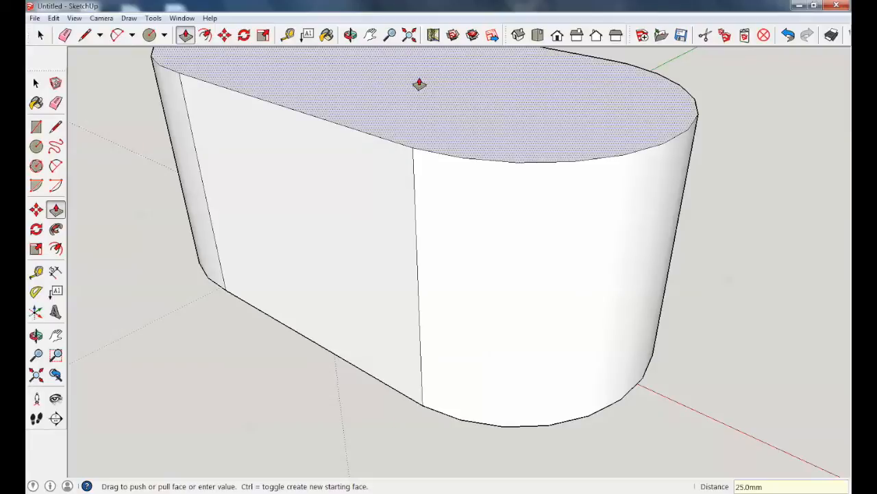
Draw an upright rectangle of 25 mm by about 8.6 mm standing outward from the flat side's vertical edge nearest the origin.
scroll(418, 79, "down", 4)
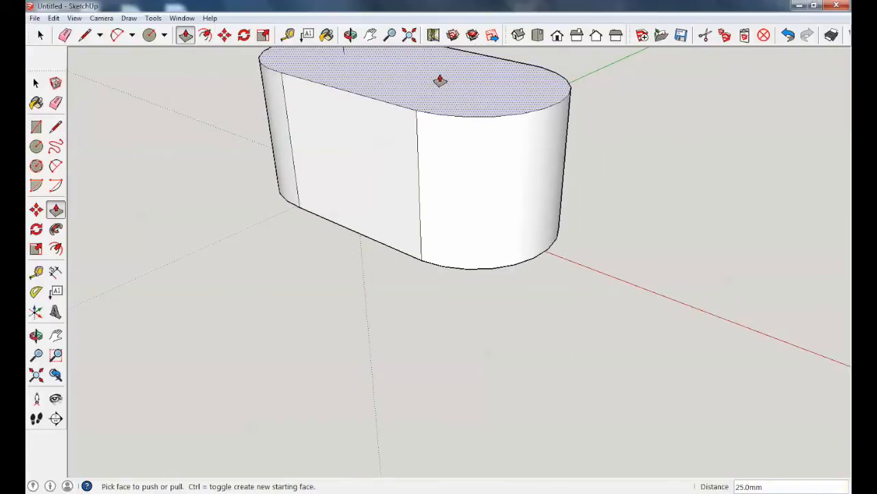
middle_click_drag(460, 73, 616, 64)
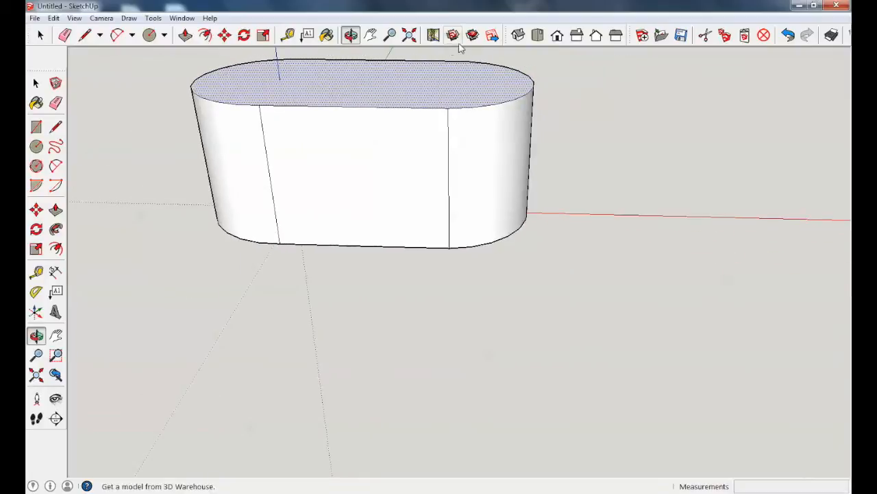
scroll(425, 55, "up", 4)
middle_click_drag(425, 55, 314, 31)
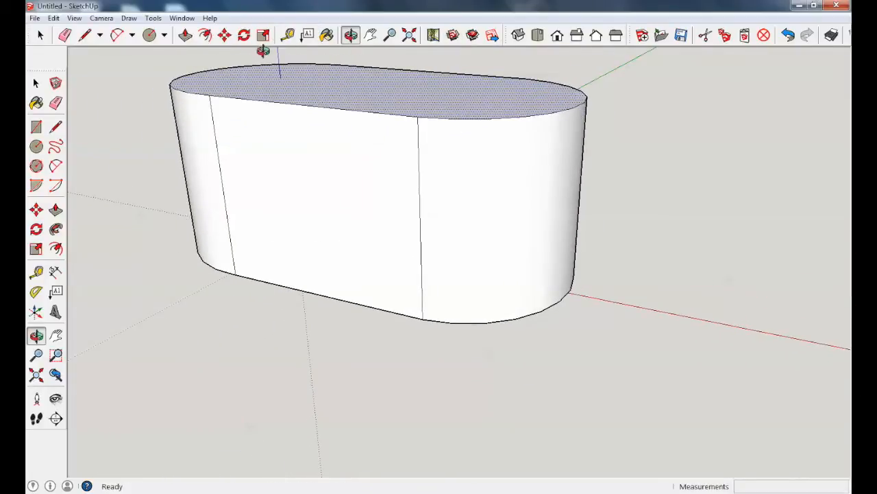
key("p")
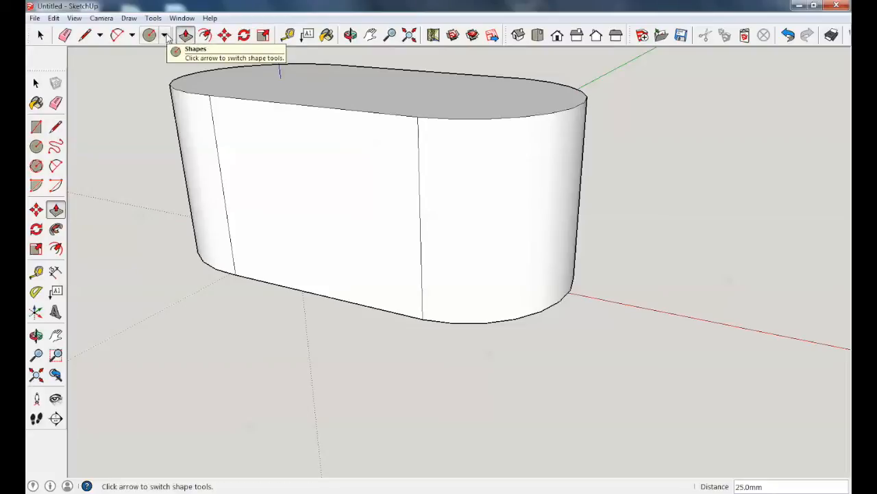
left_click(165, 35)
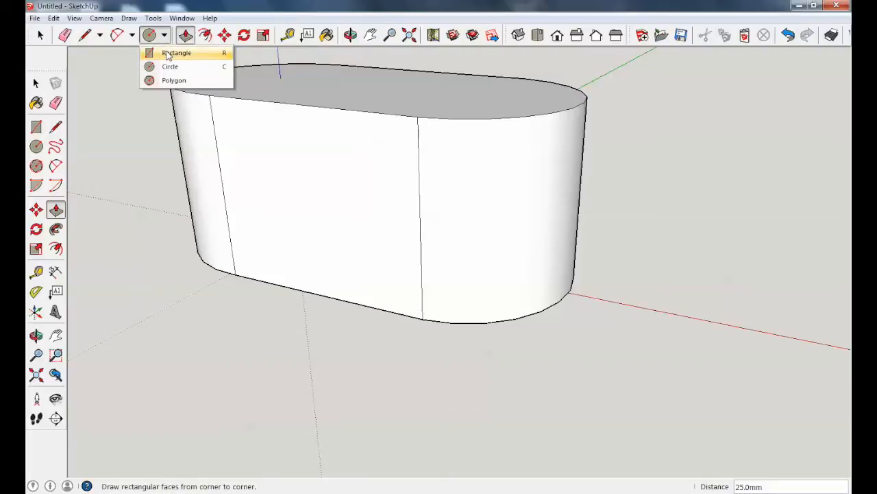
left_click(167, 54)
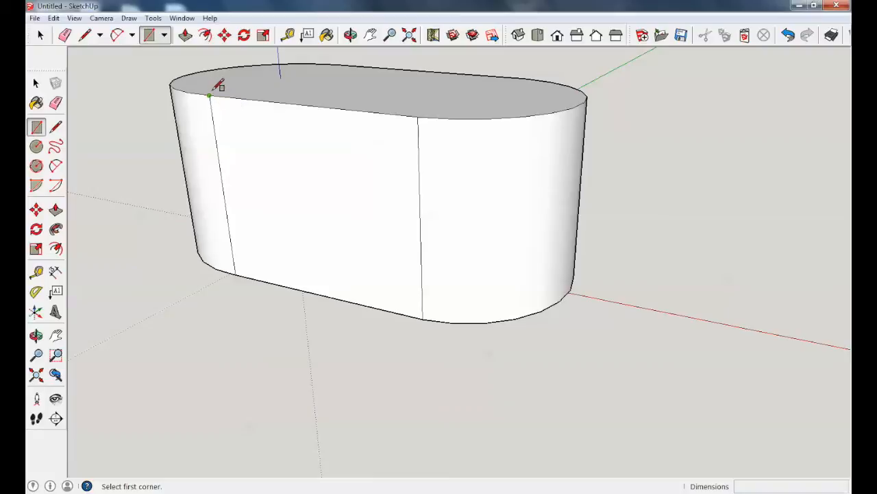
middle_click_drag(215, 88, 330, 96)
scroll(210, 112, "up", 5)
scroll(210, 112, "down", 3)
middle_click_drag(210, 112, 157, 141)
key("r")
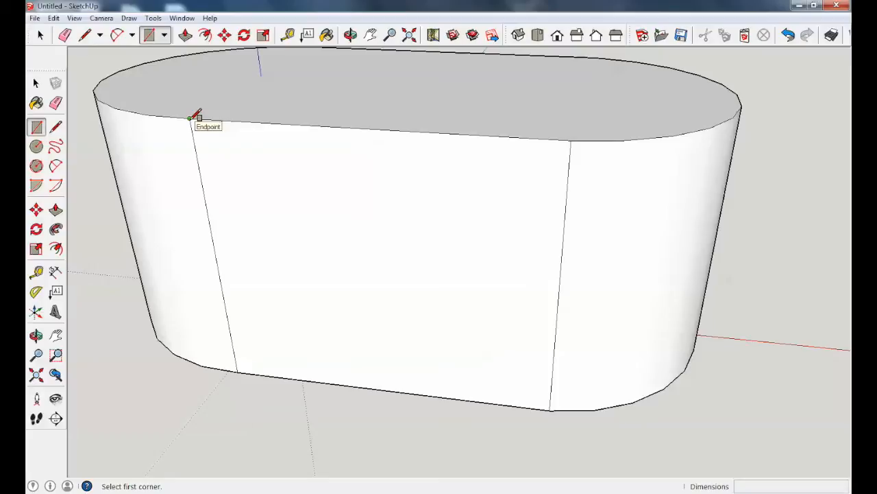
left_click(190, 118)
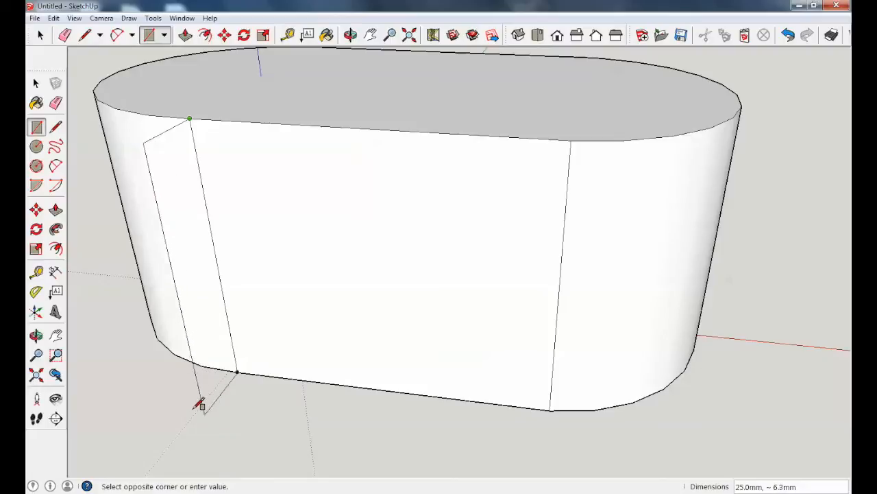
middle_click_drag(205, 420, 150, 397)
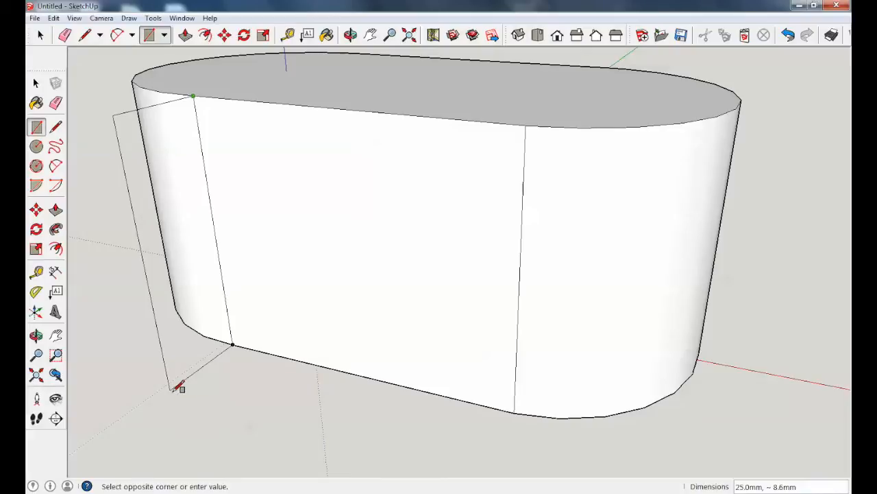
left_click(178, 387)
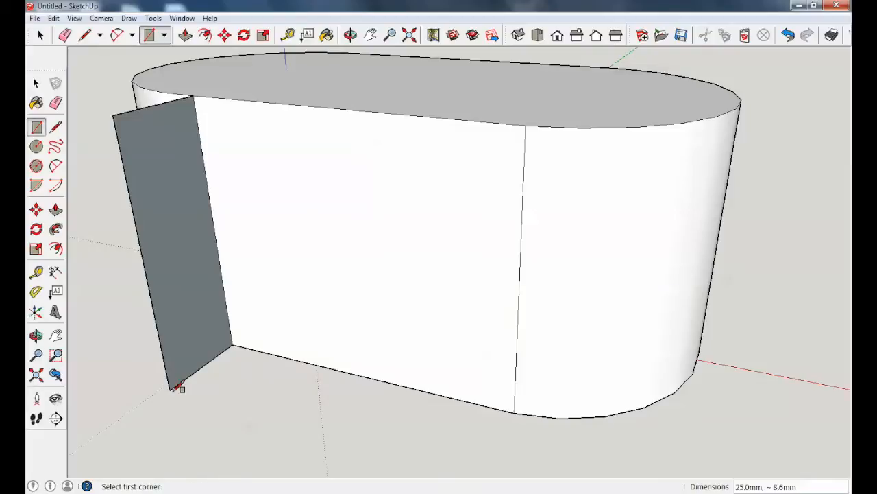
Draw a 2 Point Arc on the rectangle from its top inner corner downward and outward, with a bulge of about 0.9 mm.
middle_click_drag(255, 240, 186, 227)
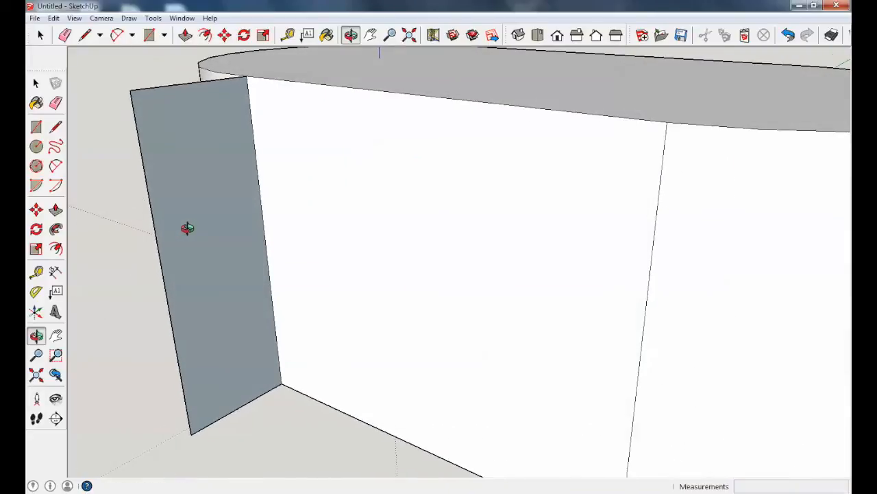
left_click(133, 36)
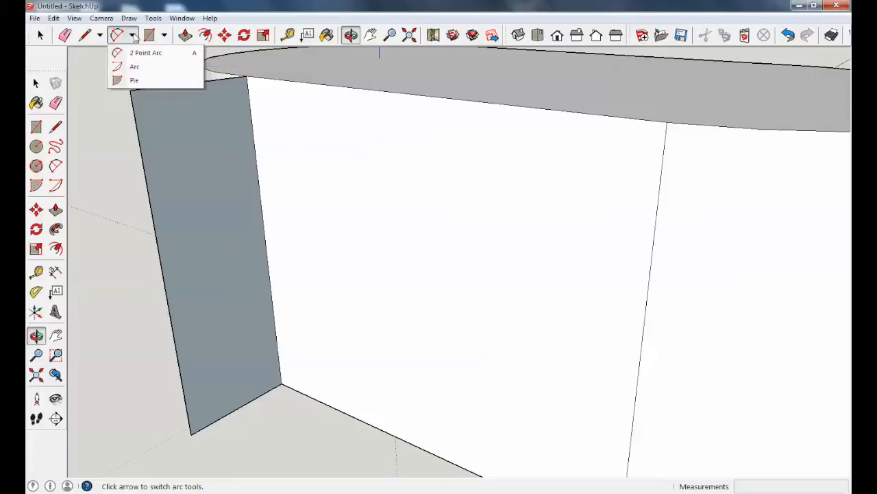
left_click(145, 51)
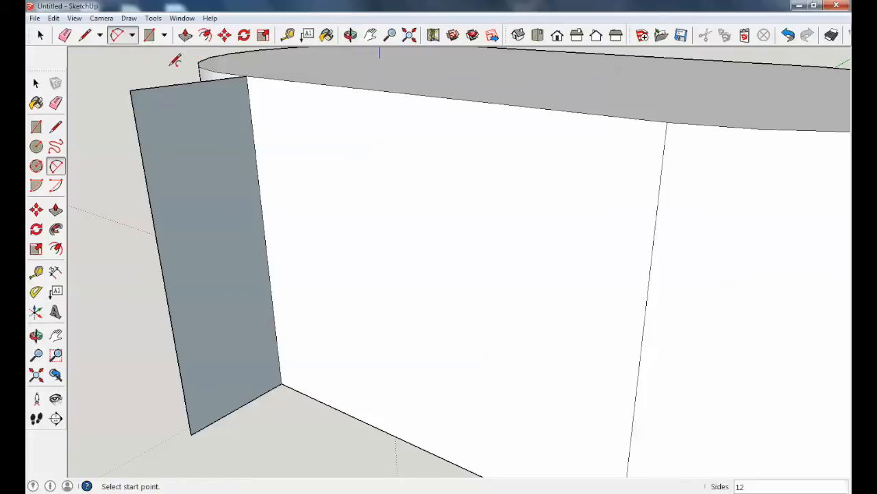
left_click(249, 77)
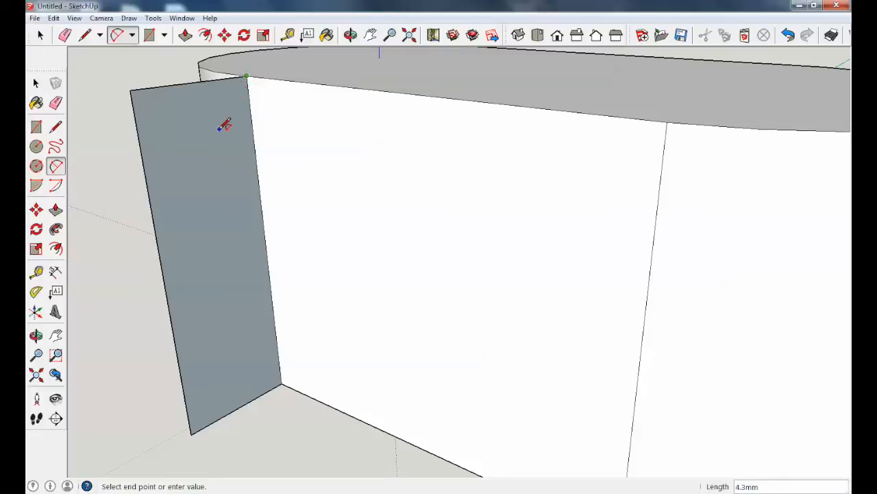
left_click(201, 162)
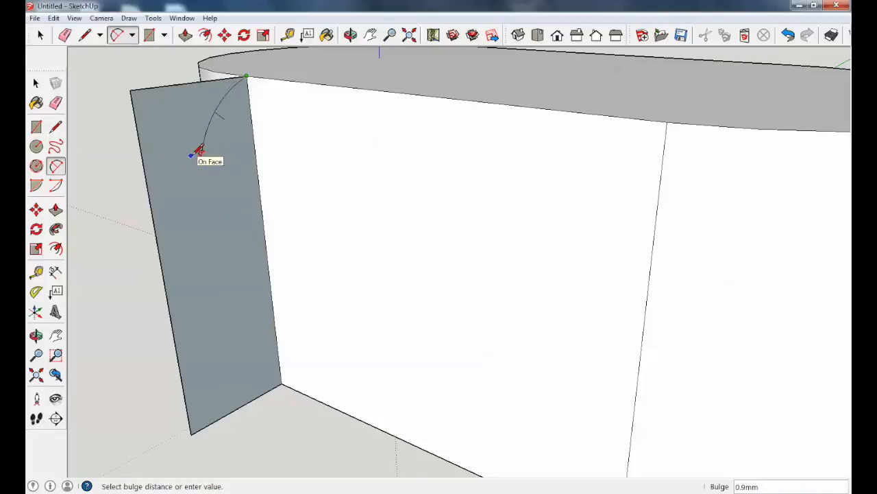
left_click(197, 152)
Draw a line about 20.1 mm long from the arc's lower end to the rectangle's bottom outer corner.
middle_click_drag(242, 173, 146, 109)
scroll(490, 225, "down", 2)
scroll(506, 229, "up", 3)
middle_click_drag(505, 229, 539, 291)
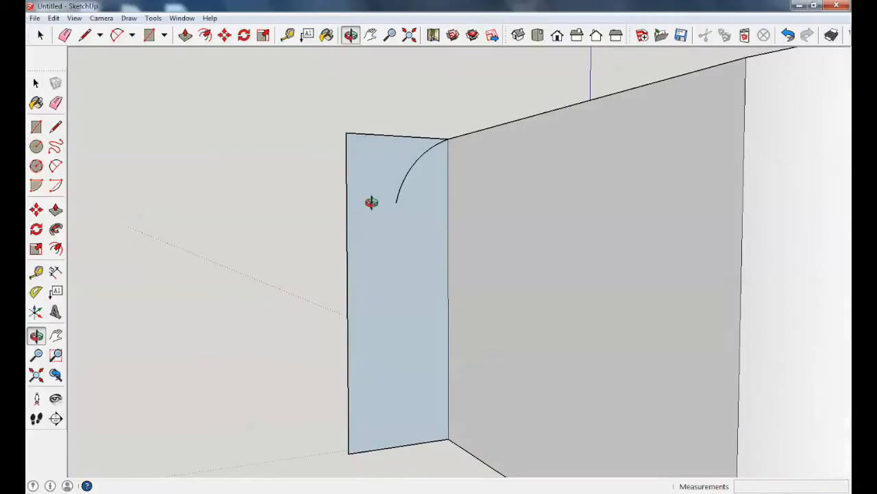
left_click(89, 38)
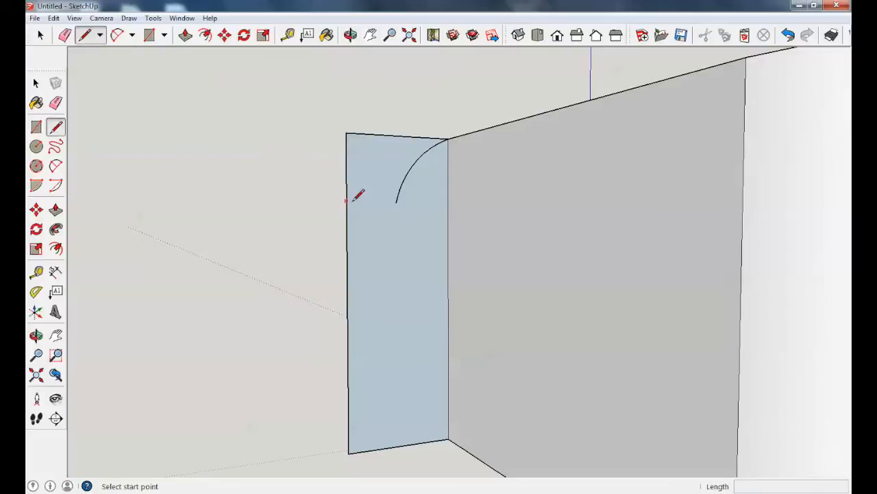
scroll(396, 208, "up", 2)
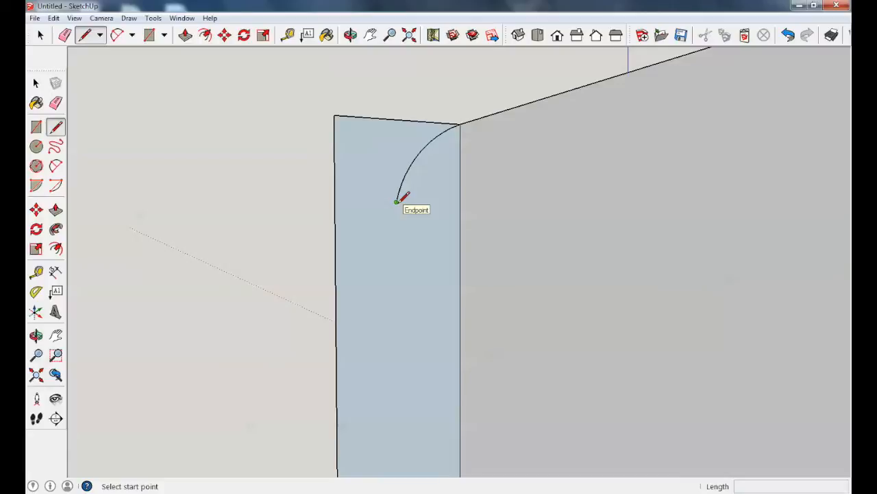
left_click(396, 201)
scroll(396, 247, "down", 1)
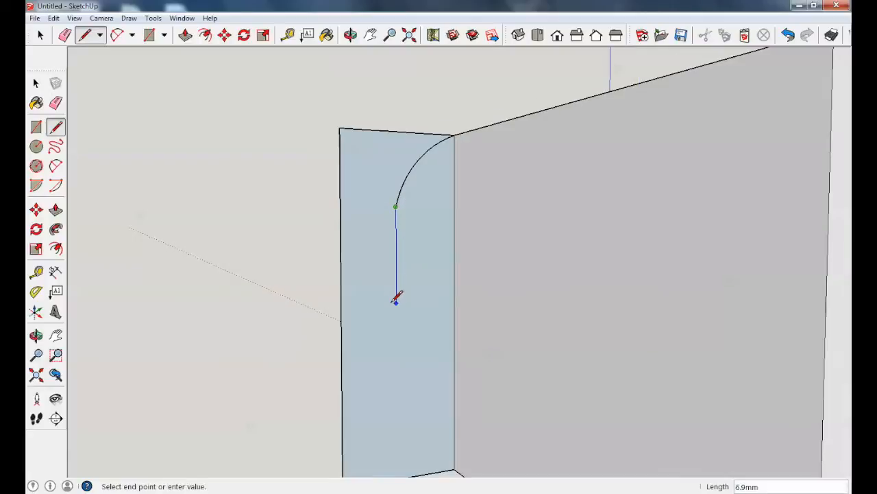
scroll(396, 299, "down", 1)
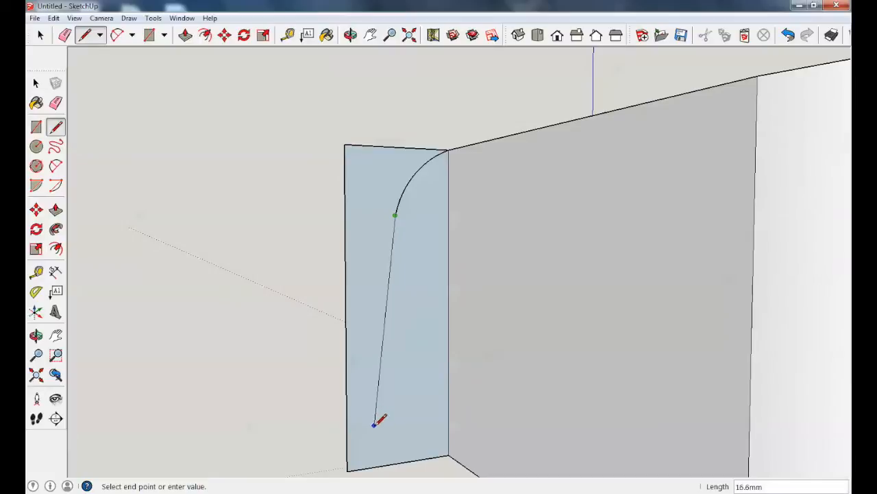
left_click(347, 470)
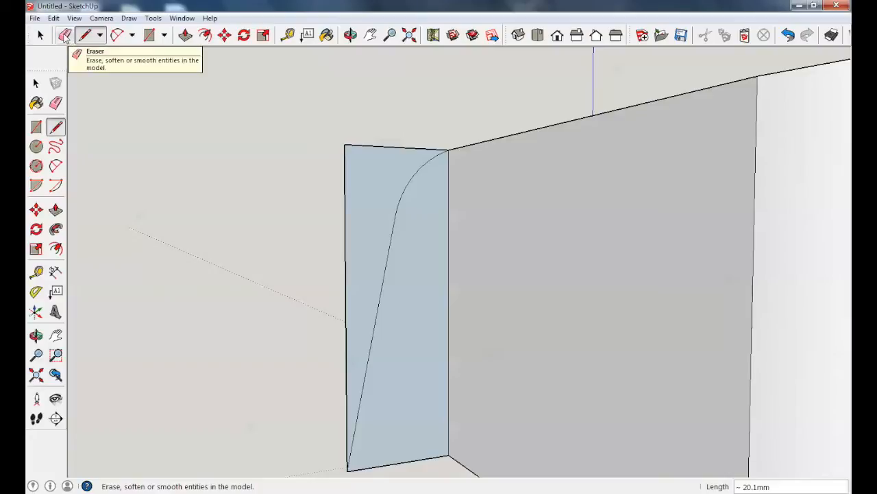
Erase the rectangle's leftover top and outer vertical edges outside the arc and sloping line.
left_click(65, 36)
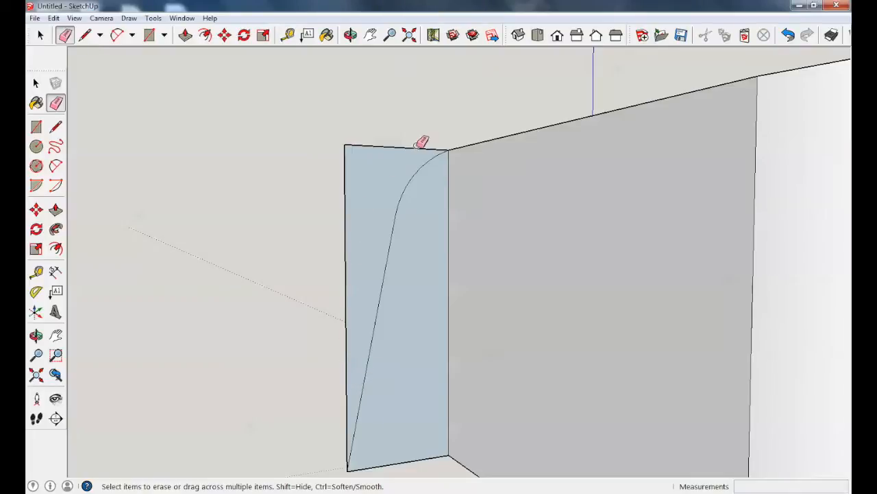
left_click(420, 143)
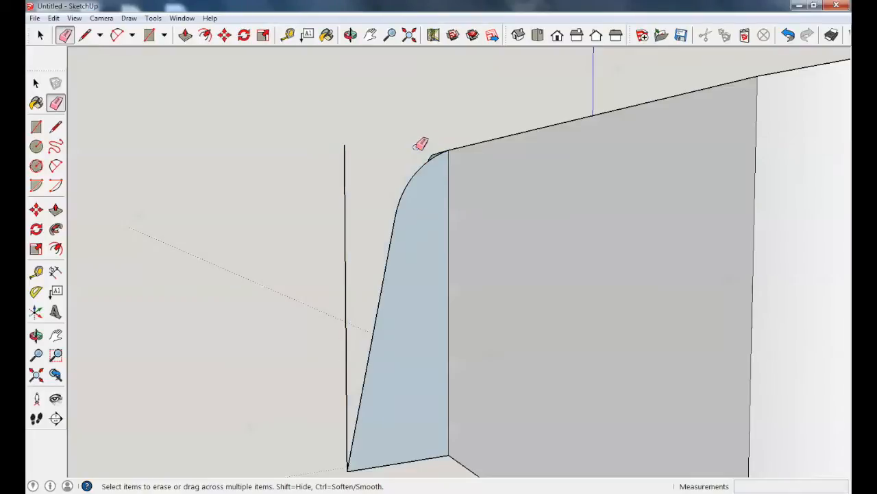
left_click(344, 175)
Sweep the curved, sloping side profile around the solid's entire slot-shaped perimeter with Follow Me.
mouse_move(389, 180)
middle_mouse_down()
mouse_move(464, 201)
mouse_move(601, 190)
mouse_move(590, 135)
mouse_move(446, 174)
mouse_move(443, 205)
mouse_move(779, 251)
mouse_move(636, 262)
middle_mouse_up()
scroll(636, 263, "up", 3)
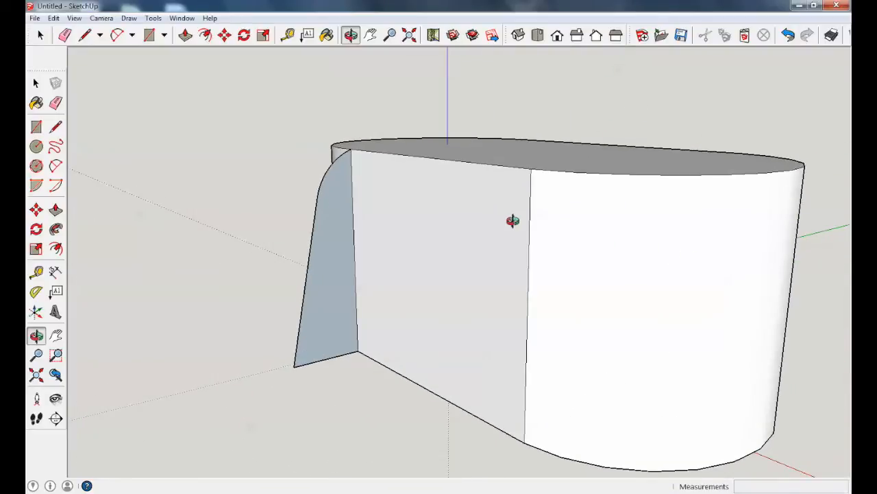
key("e")
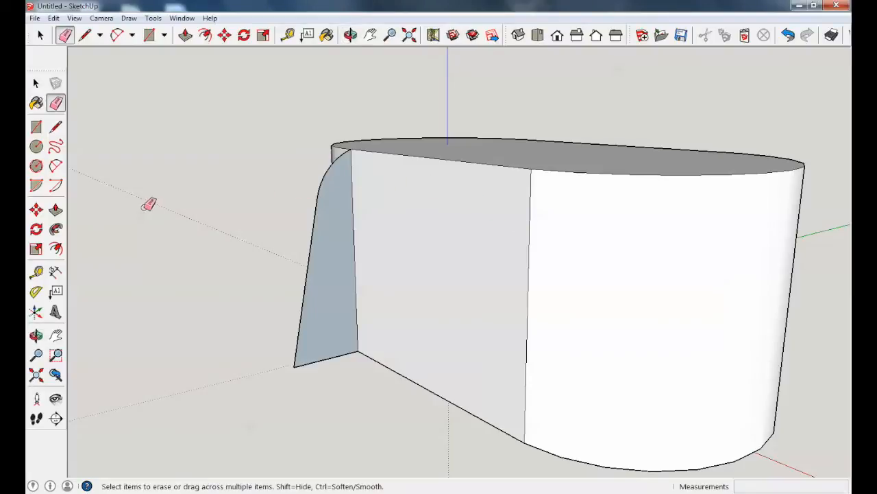
left_click(56, 231)
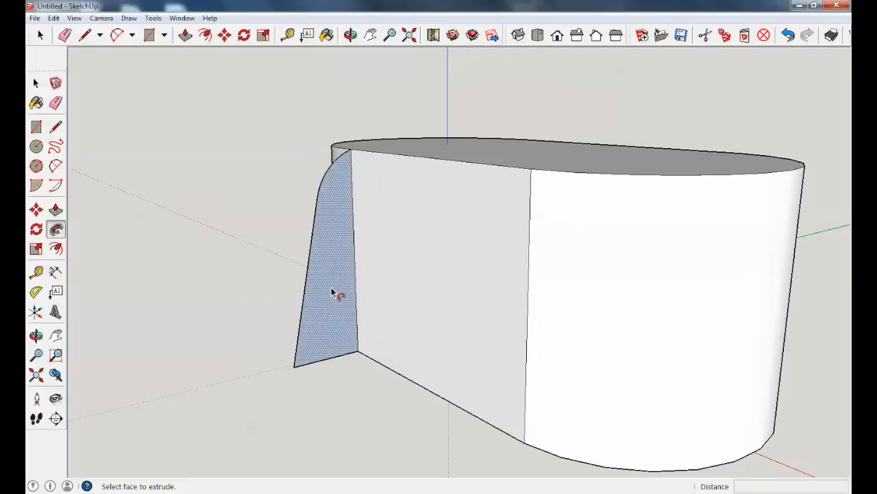
left_click(332, 206)
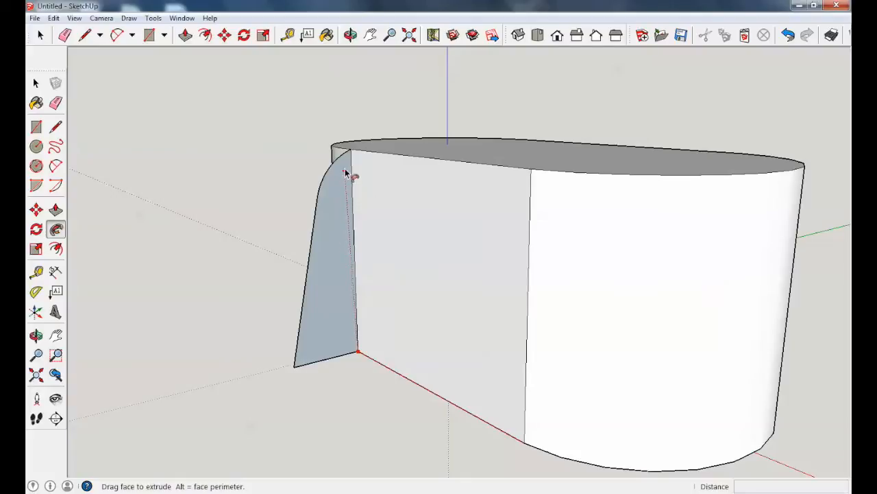
left_click_drag(355, 152, 640, 151)
key("o")
middle_click_drag(652, 155, 819, 186)
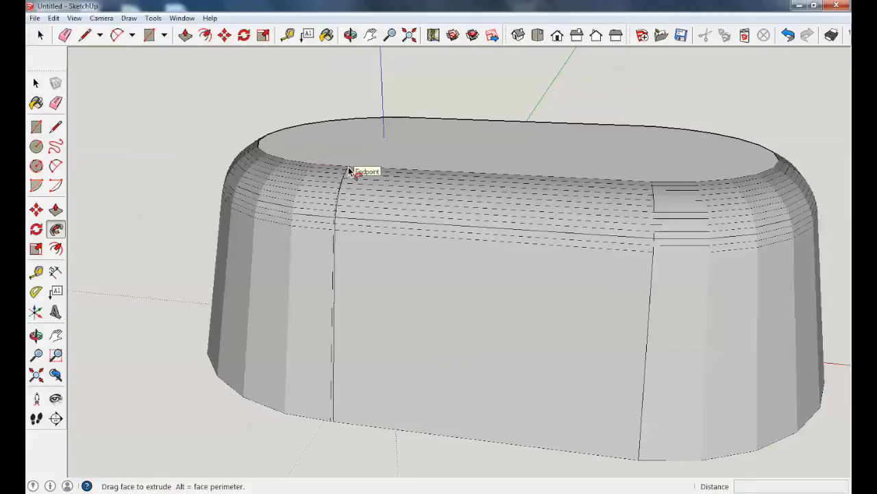
left_click(350, 170)
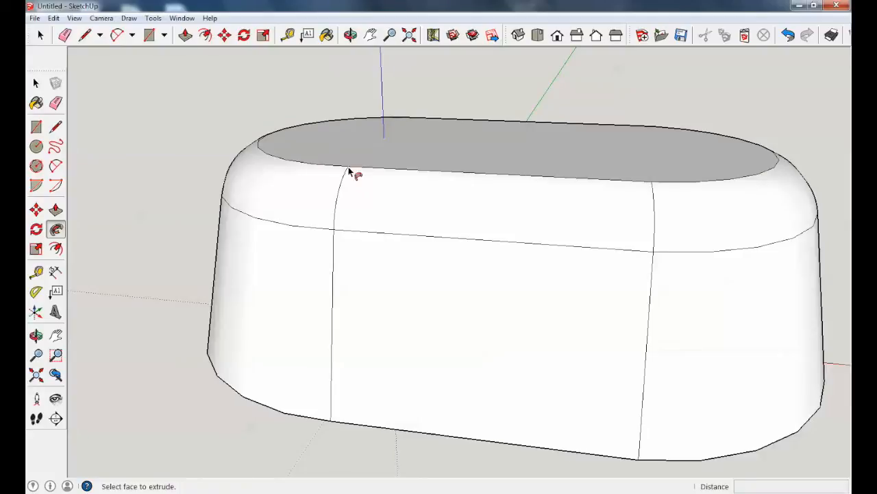
Push the flat slot-shaped top face down by 2 mm with Push/Pull to form a recess.
middle_click_drag(711, 156, 744, 157)
scroll(745, 157, "down", 2)
left_click(823, 152)
middle_click_drag(823, 152, 613, 161)
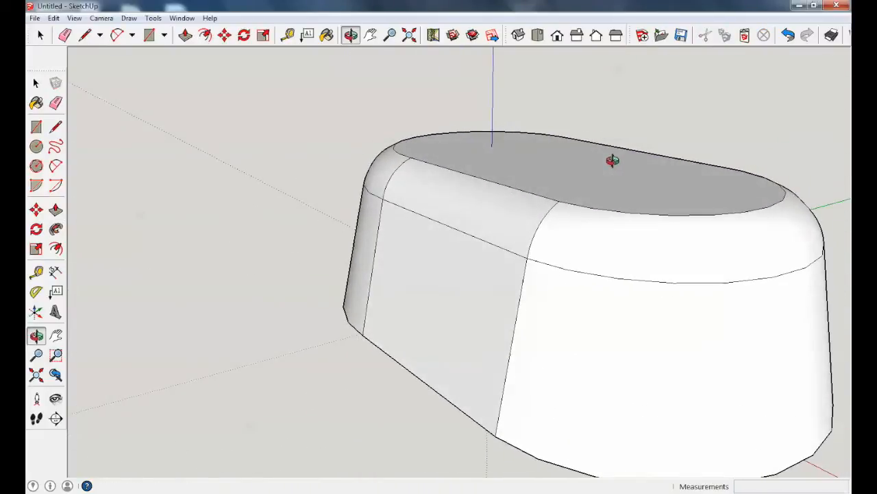
scroll(614, 161, "down", 3)
scroll(826, 230, "up", 2)
middle_click_drag(805, 222, 724, 233)
key("p")
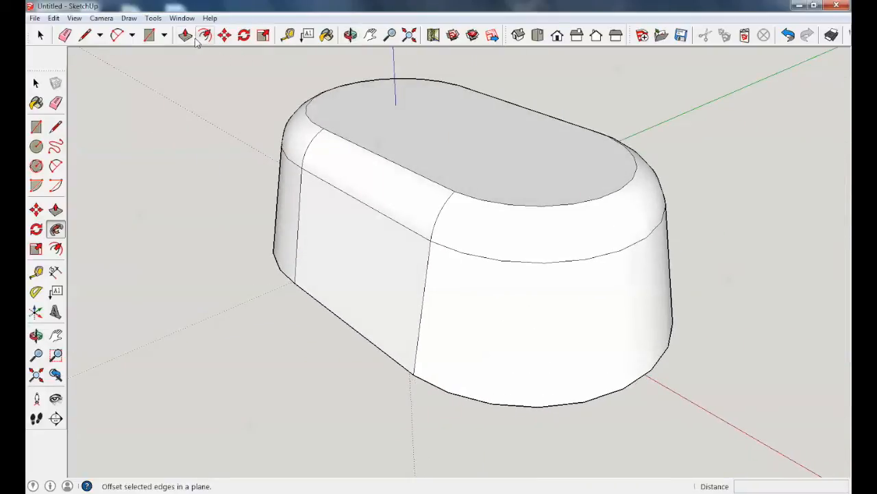
left_click(187, 38)
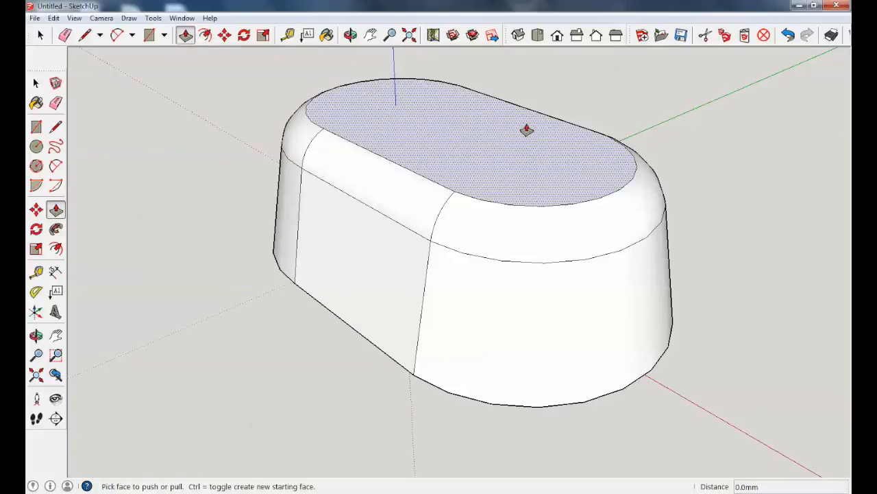
left_click(467, 131)
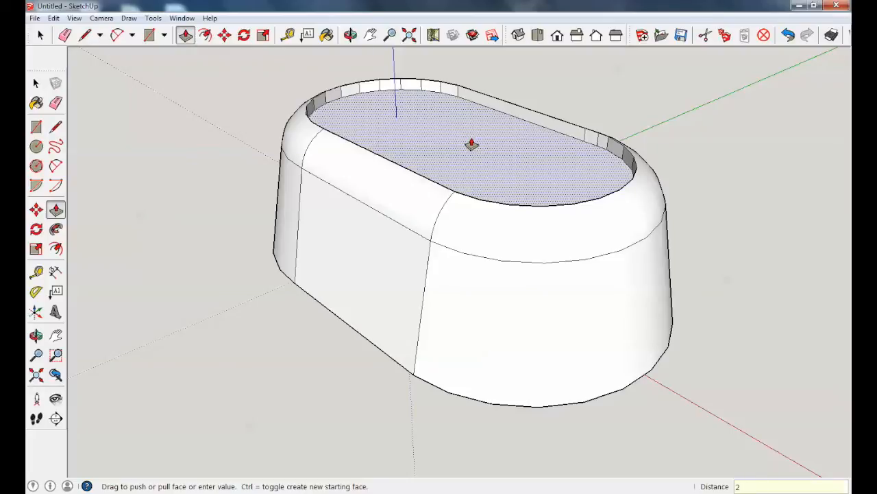
key("Return")
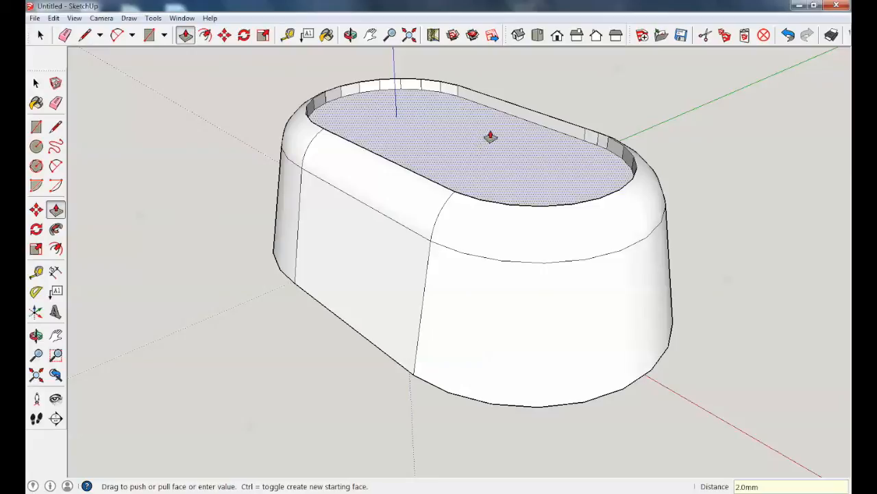
Create filled 3D text reading CHOCO in Tahoma Regular, 10 mm high and extruded 2 mm.
key("o")
left_click_drag(417, 116, 496, 112)
scroll(462, 71, "up", 4)
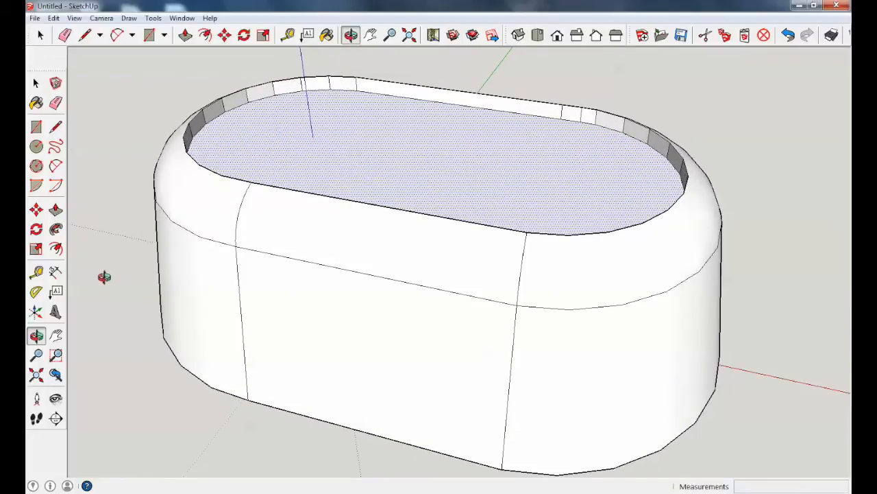
left_click(56, 313)
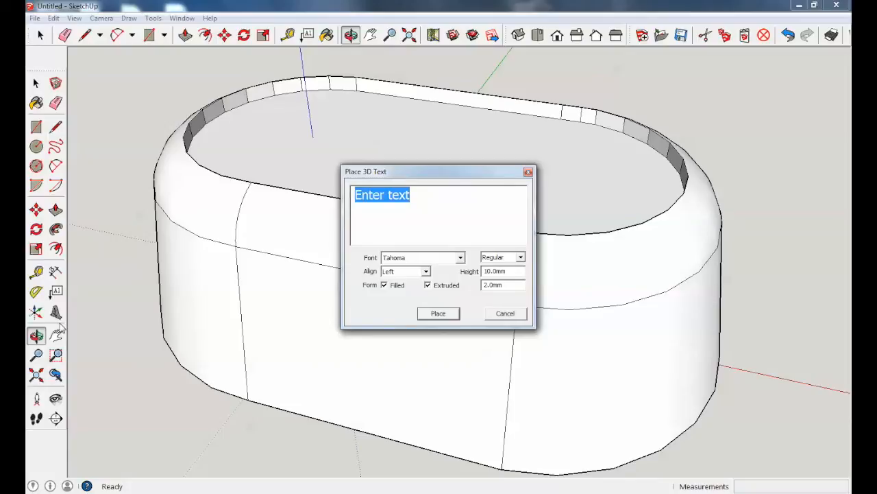
type("CHOCO")
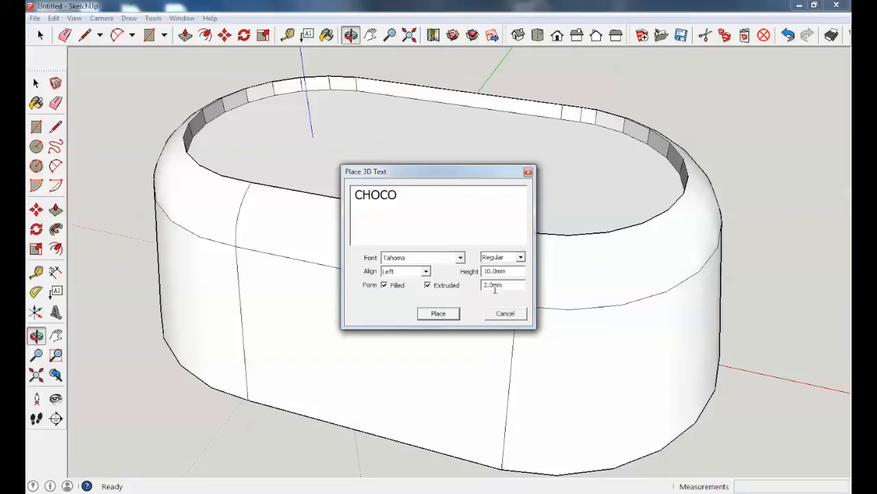
left_click(447, 313)
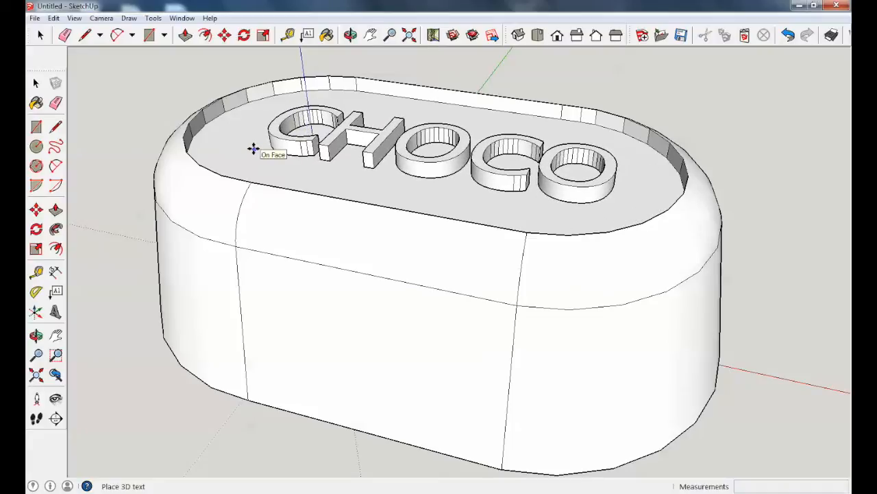
Place the CHOCO lettering in the middle of the recessed face, positioning it from the top view.
scroll(253, 148, "down", 1)
middle_click_drag(253, 148, 268, 177)
scroll(273, 190, "down", 1)
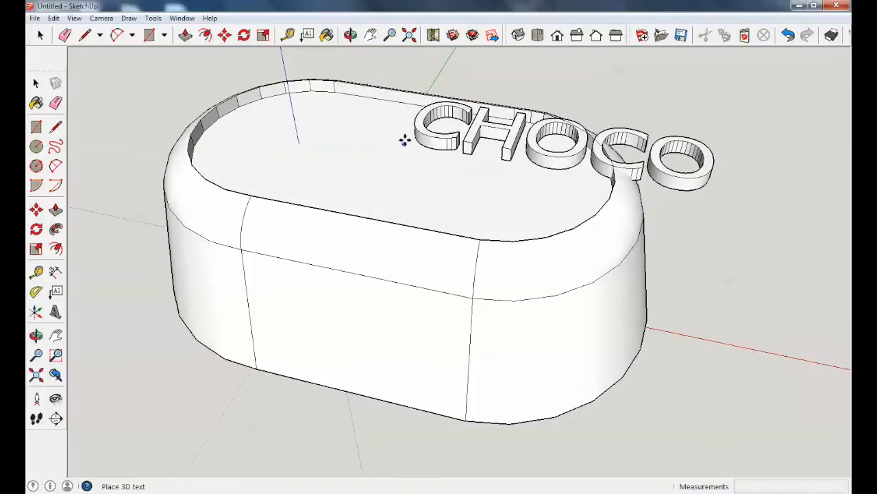
left_click(538, 35)
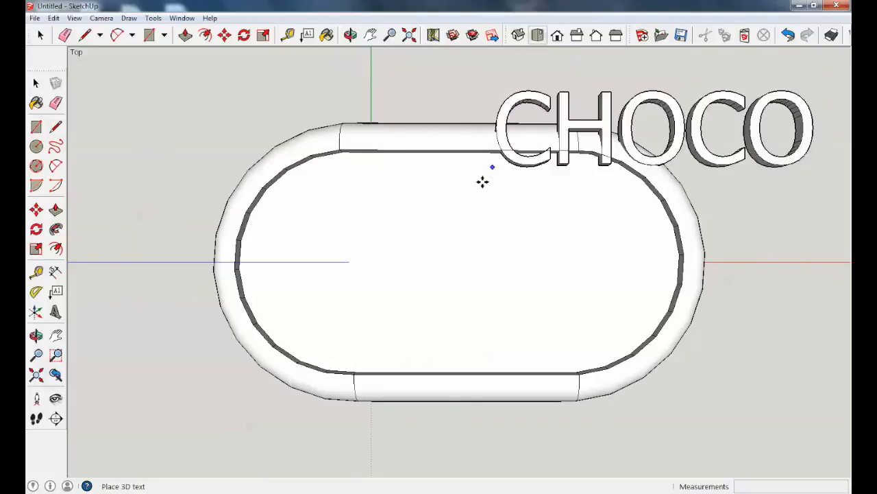
left_click(301, 295)
Examine the placed CHOCO lettering and the whole chocolate piece from several angles and distances.
middle_click_drag(552, 320, 316, 90)
left_click_drag(158, 75, 338, 111)
scroll(339, 112, "down", 3)
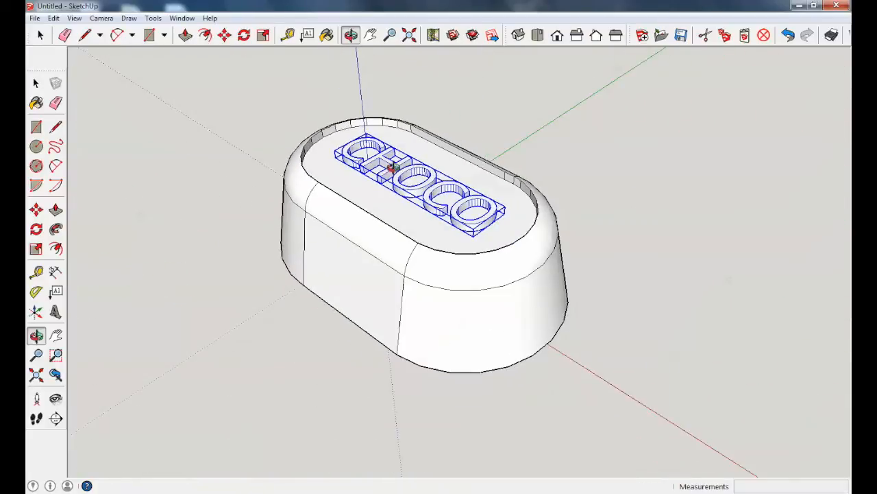
left_click_drag(447, 257, 391, 123)
scroll(396, 228, "down", 4)
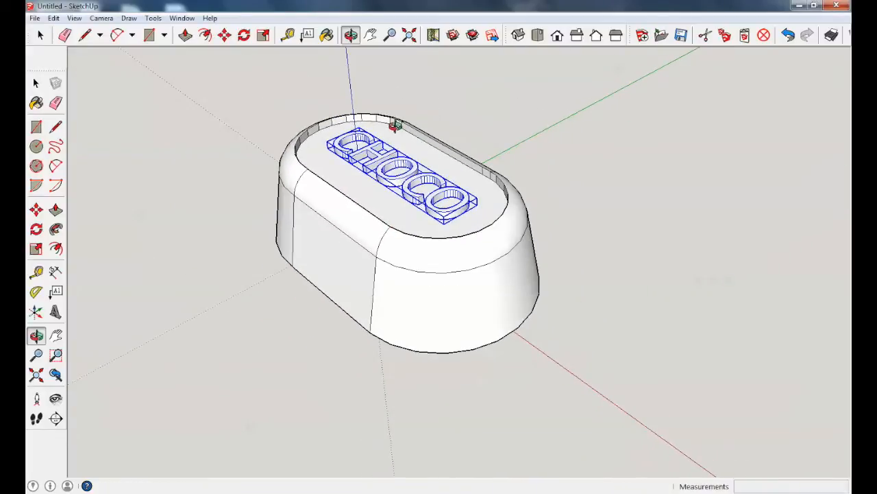
scroll(394, 124, "up", 4)
scroll(395, 125, "up", 1)
scroll(405, 161, "down", 3)
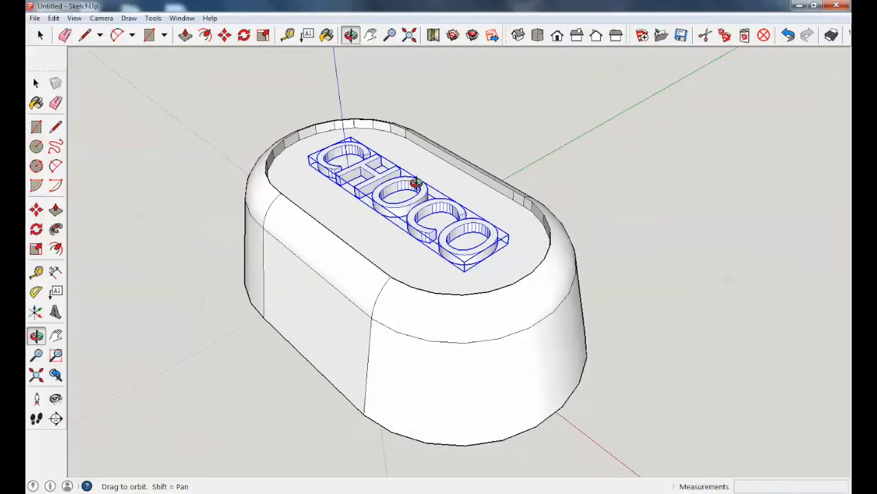
scroll(435, 229, "up", 2)
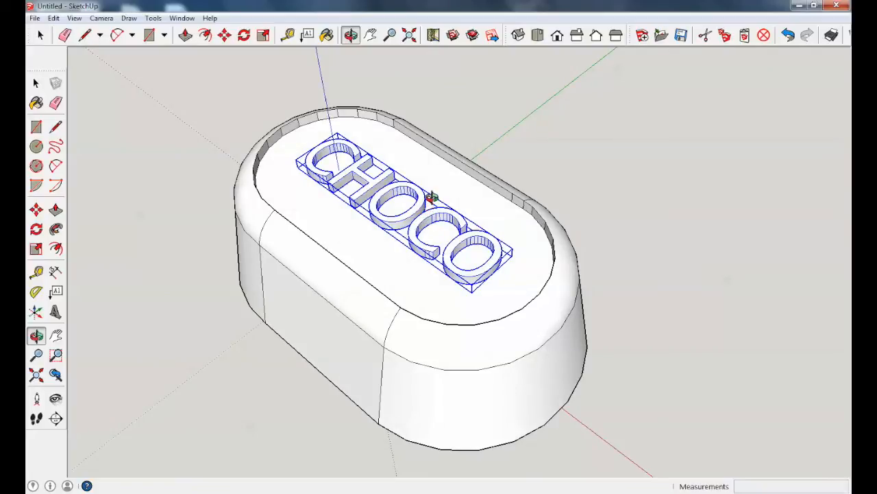
Choose the dark brown Color_B16 from the Colors collection as the paint material.
key("m")
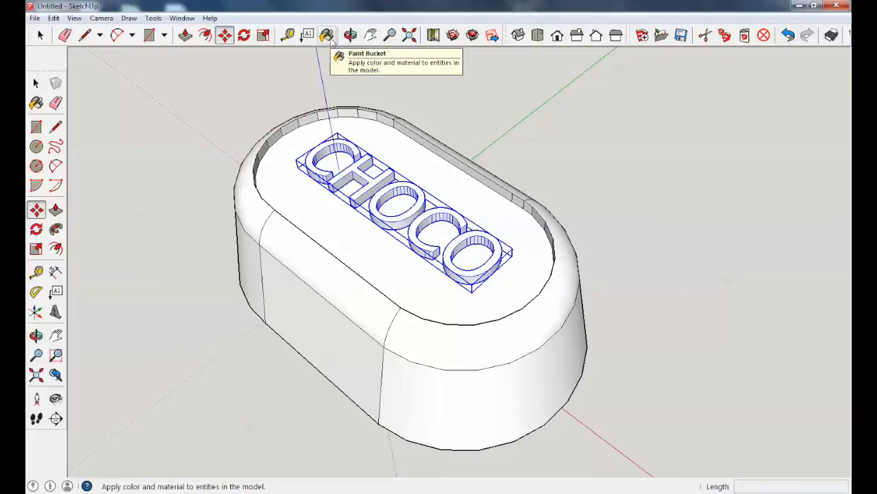
left_click(332, 40)
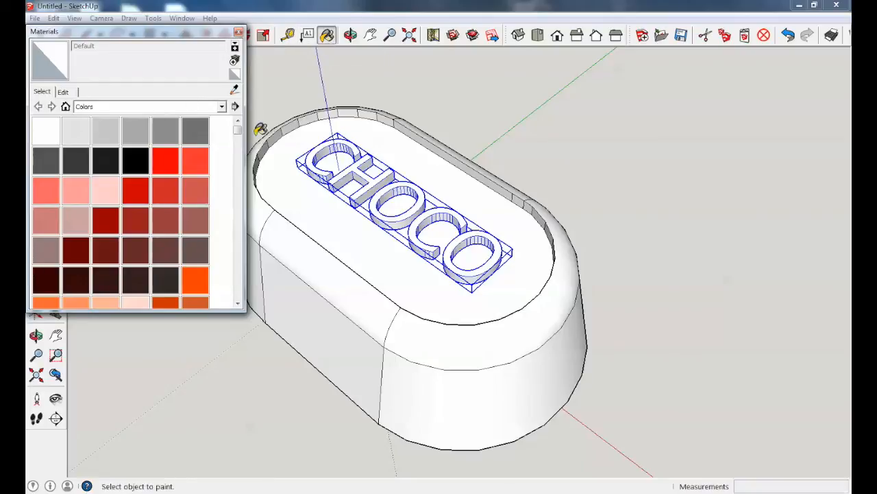
scroll(239, 133, "down", 5)
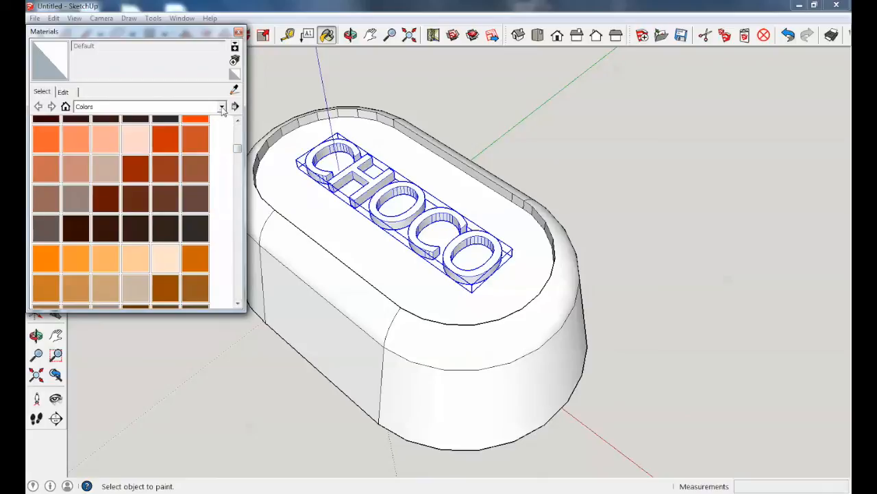
left_click(222, 109)
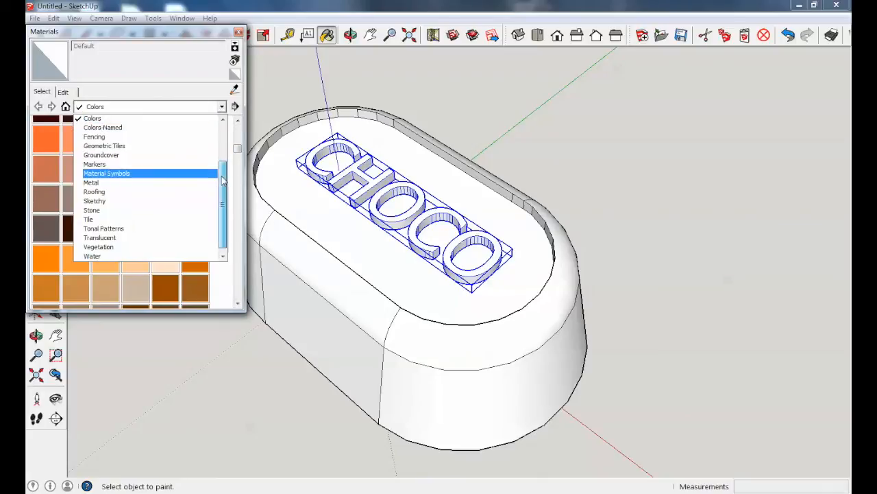
scroll(222, 179, "down", 1)
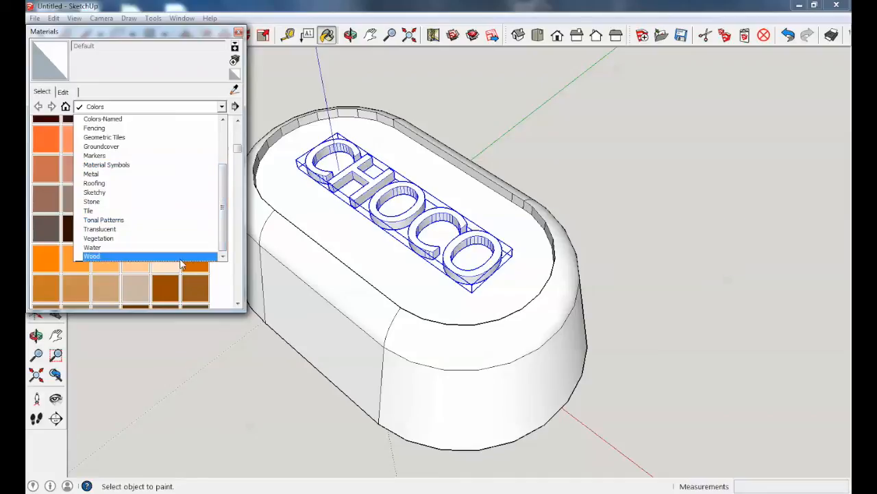
scroll(222, 189, "up", 3)
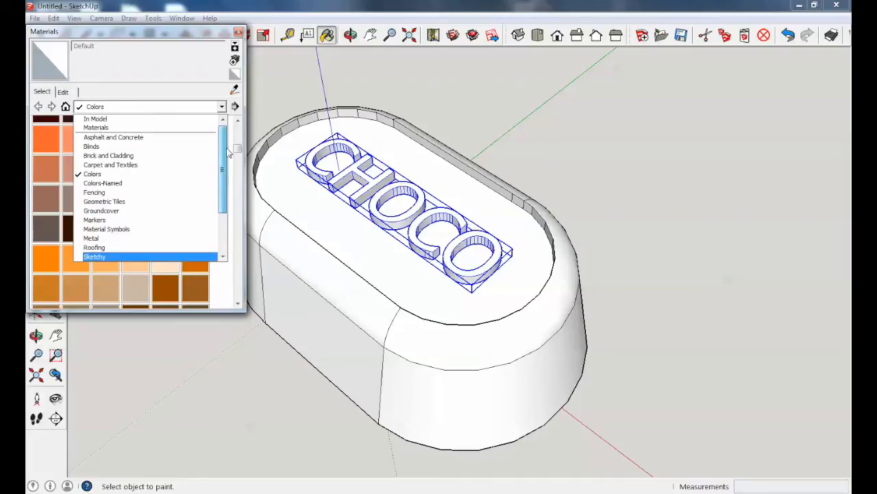
left_click(151, 174)
left_click_drag(240, 135, 241, 151)
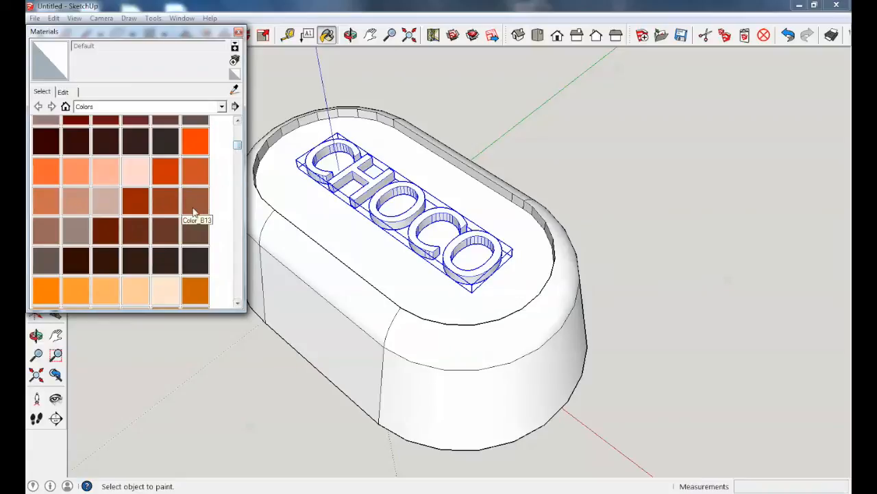
left_click(109, 236)
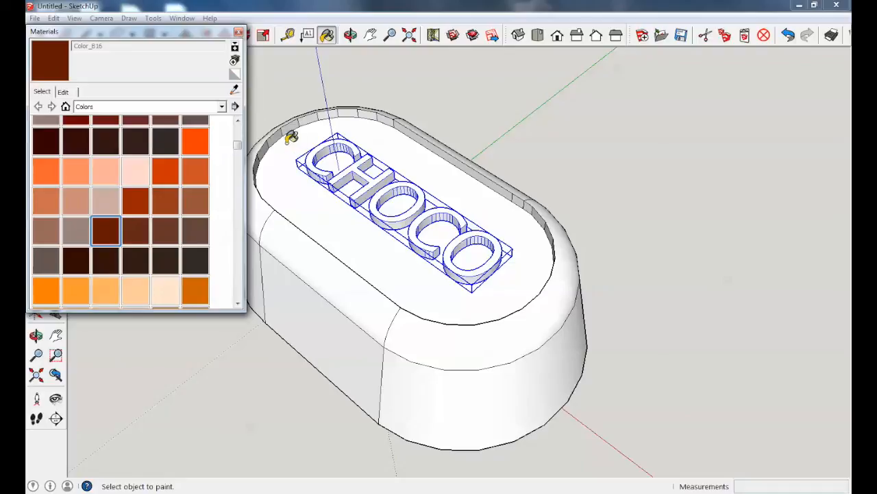
Paint the recessed top face and the near side's rounded rim and sloping walls with Color_B16.
left_click(532, 235)
middle_click_drag(551, 217, 502, 119)
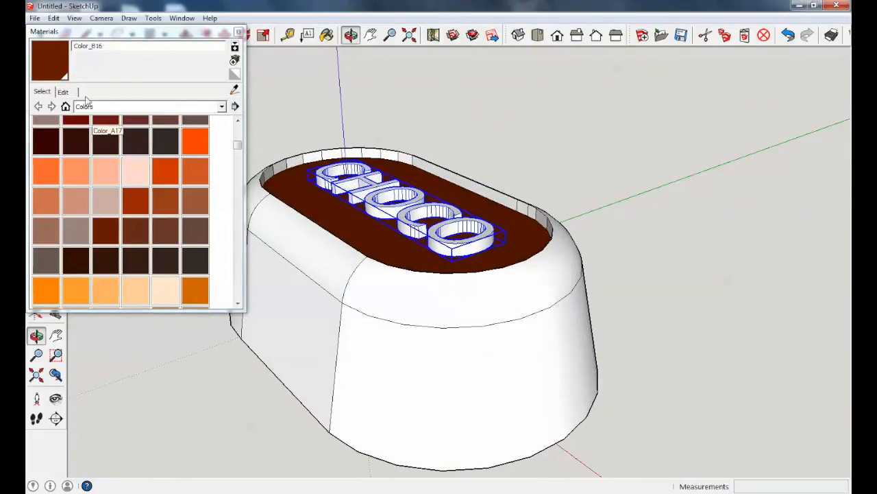
left_click(65, 74)
left_click(450, 298)
left_click(325, 253)
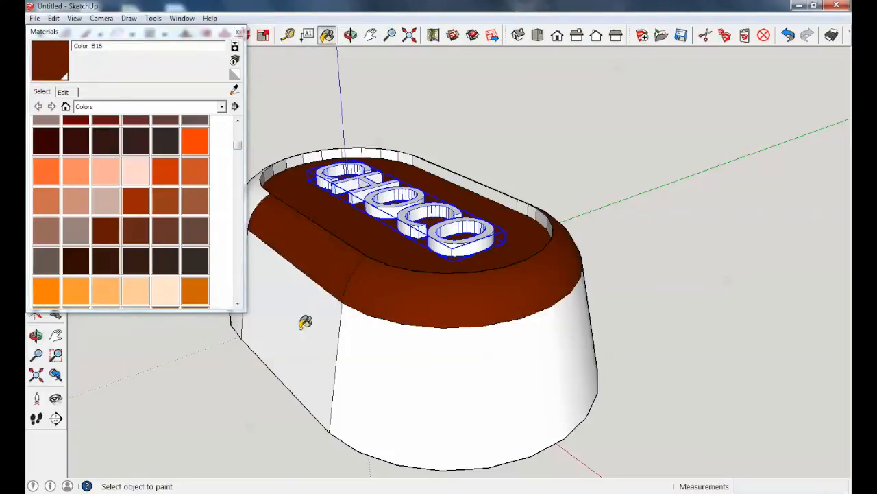
left_click(305, 322)
left_click(512, 354)
Paint the opposite side's flat wall, its straight and curved rim, and the remaining rounded end wall with Color_B16.
mouse_move(535, 323)
middle_mouse_down()
mouse_move(168, 288)
mouse_move(447, 299)
mouse_move(350, 333)
mouse_move(397, 314)
middle_mouse_up()
left_click(398, 270)
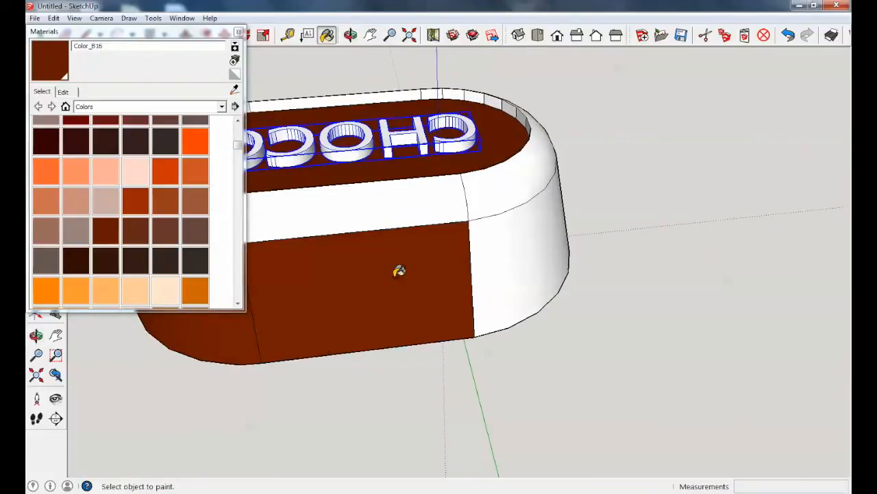
left_click(389, 196)
left_click(479, 188)
left_click(552, 227)
Paint the narrow facets of the recess's inner wall around the rounded end beside the lettering's first C with Color_B16.
mouse_move(552, 227)
middle_mouse_down()
mouse_move(487, 212)
mouse_move(318, 218)
mouse_move(397, 189)
mouse_move(626, 188)
mouse_move(462, 200)
mouse_move(285, 295)
mouse_move(233, 231)
mouse_move(476, 94)
middle_mouse_up()
left_click(454, 121)
left_click(442, 124)
left_click(416, 130)
left_click(397, 137)
left_click(382, 146)
middle_click_drag(520, 132, 568, 155)
left_click(512, 136)
left_click(463, 133)
left_click(488, 133)
middle_click_drag(420, 147, 373, 145)
left_click(463, 152)
left_click(448, 157)
left_click(431, 168)
left_click(416, 180)
left_click(413, 185)
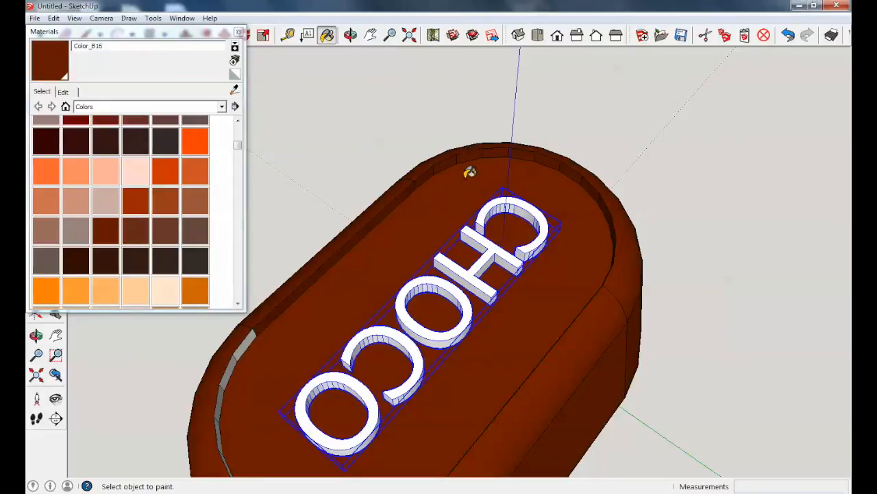
Paint the remaining white inner-wall facets around the rounded end beside the lettering's last O with Color_B16.
middle_click_drag(471, 173, 216, 190)
scroll(482, 144, "down", 5)
scroll(391, 147, "up", 4)
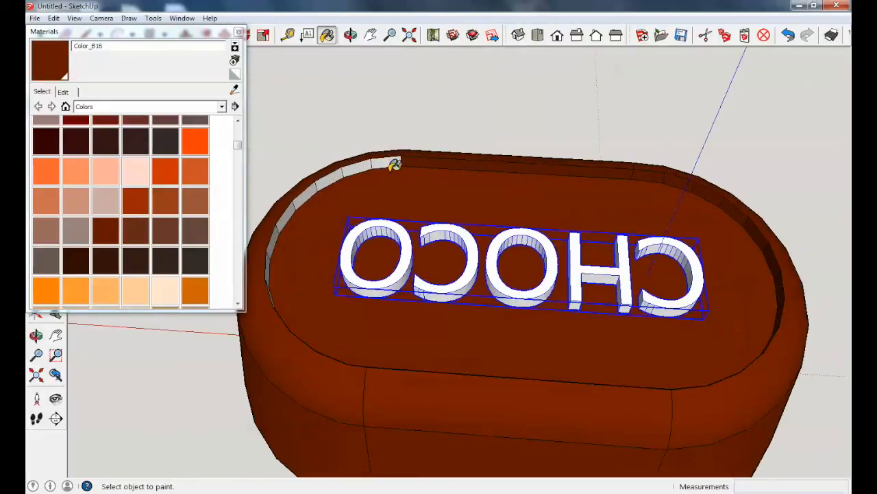
left_click(328, 174)
left_click(300, 203)
middle_click_drag(322, 207, 203, 191)
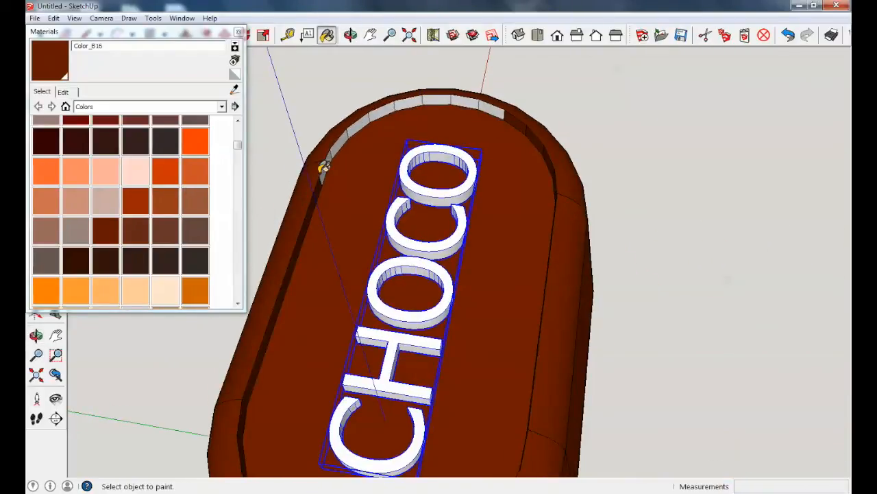
left_click(342, 141)
left_click(357, 127)
left_click(379, 112)
left_click(429, 98)
left_click(470, 96)
left_click(488, 100)
Choose the cream Color_D05 from the Colors collection and paint the raised CHOCO lettering with it.
mouse_move(594, 137)
middle_mouse_down()
mouse_move(588, 354)
mouse_move(631, 367)
mouse_move(635, 359)
middle_mouse_up()
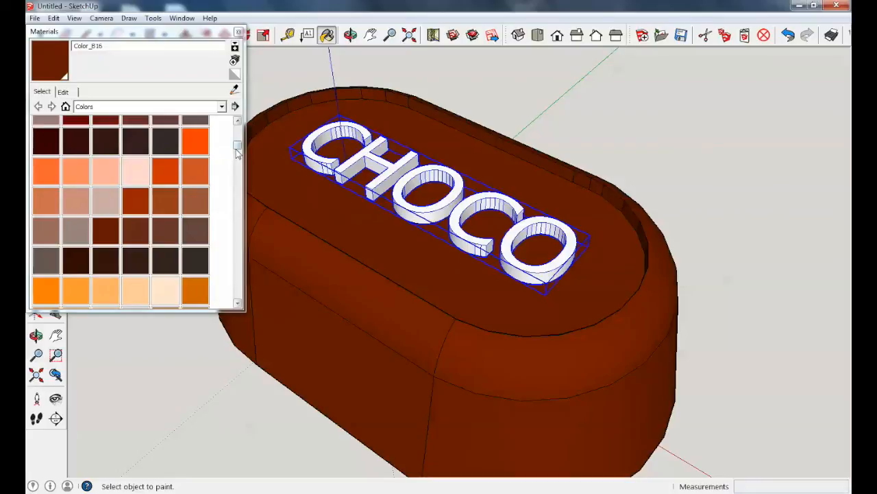
left_click_drag(238, 147, 215, 177)
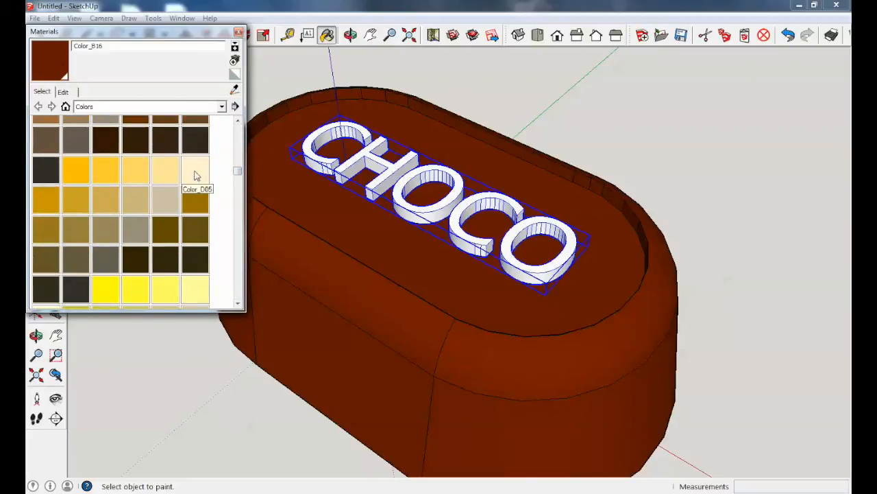
left_click(195, 172)
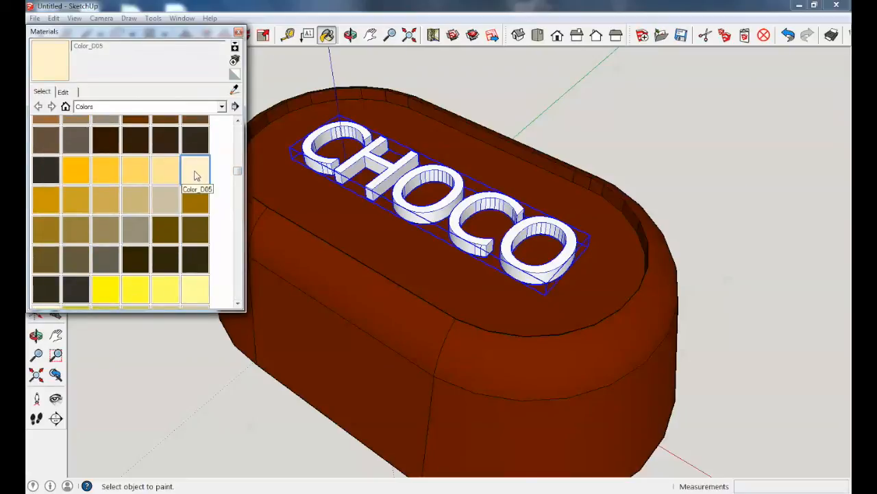
left_click(314, 146)
middle_click_drag(484, 176, 399, 174)
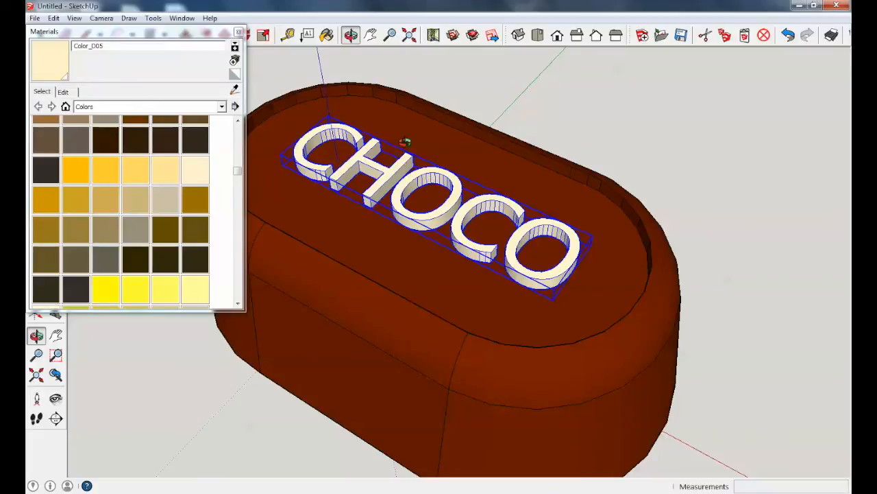
Close the material browser and switch from painting to the Select tool.
left_click(238, 31)
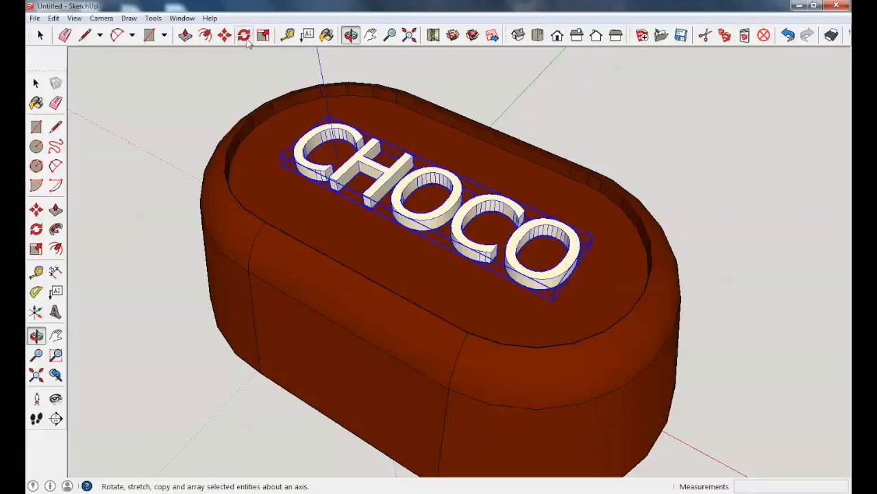
left_click_drag(548, 229, 540, 226)
left_click(39, 35)
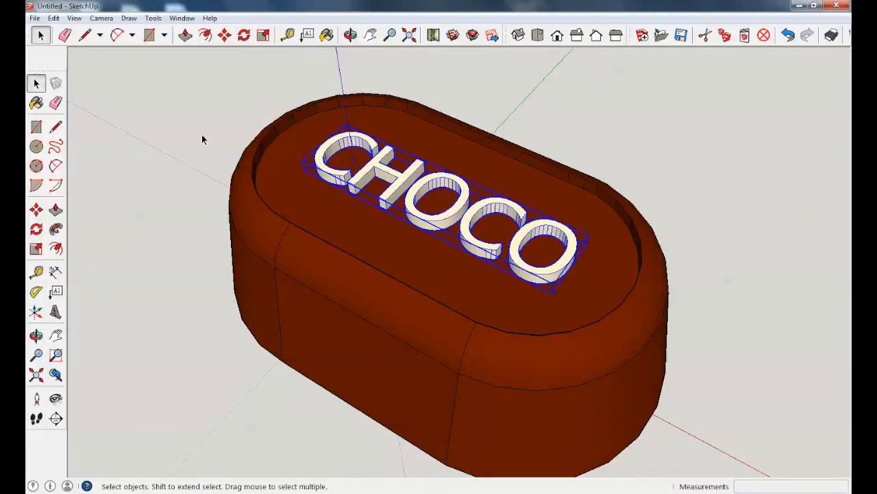